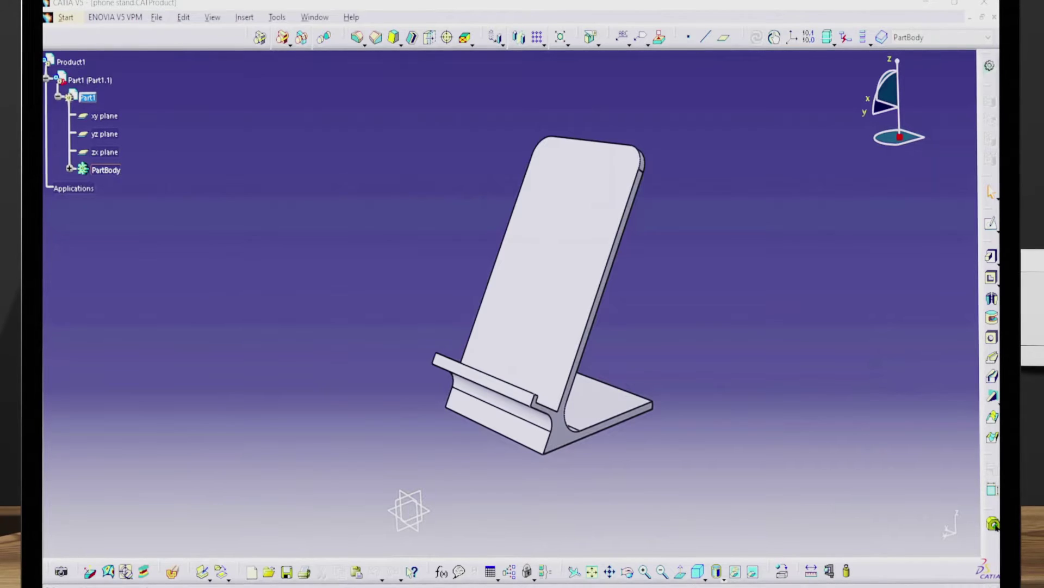
Save the phone stand part in STL format as tutorial in the stl folder
key("alt+f")
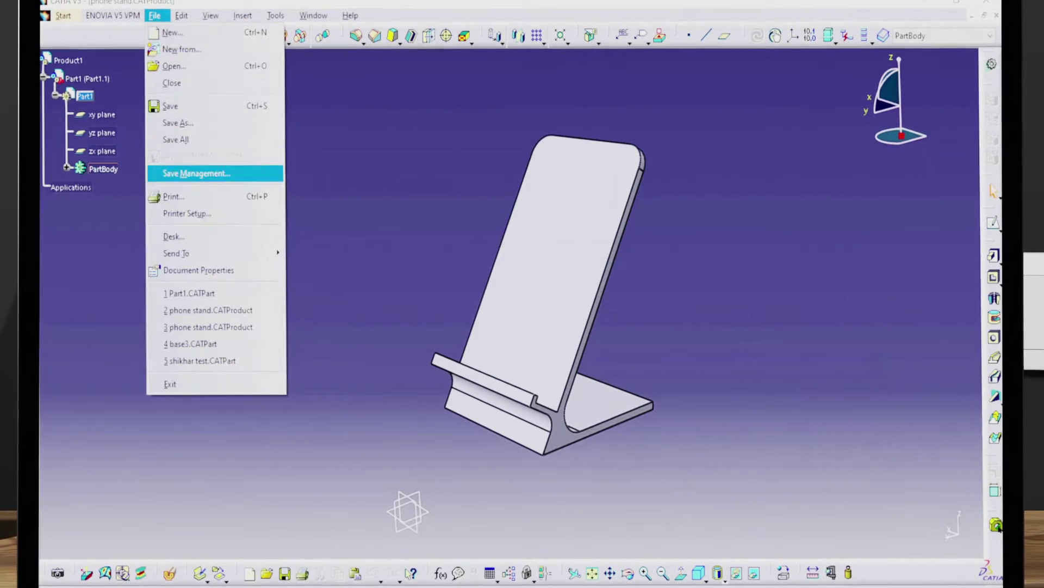
key("Up")
key("Return")
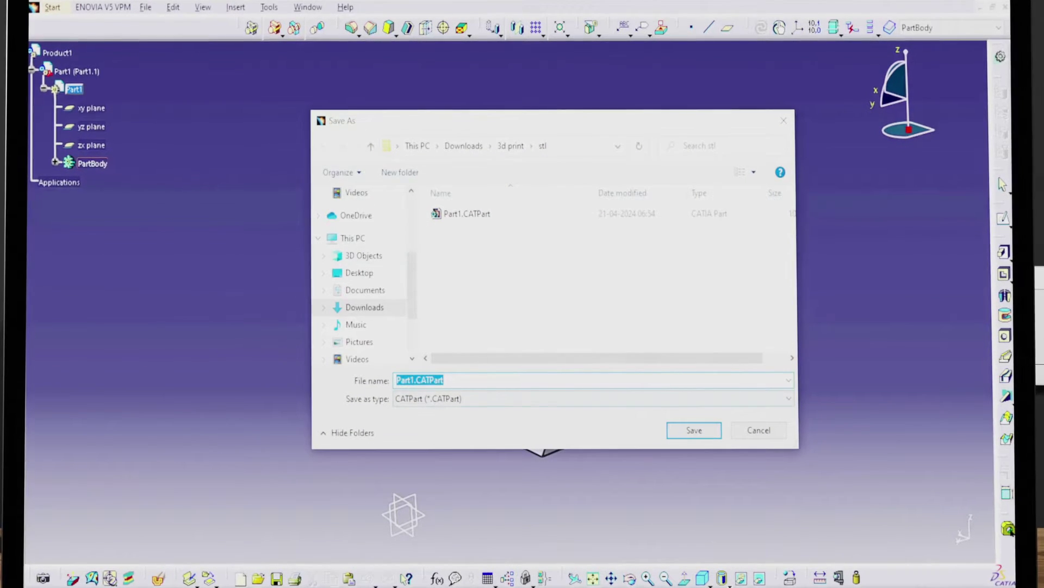
key("Tab")
key("alt+Down")
key("Down")
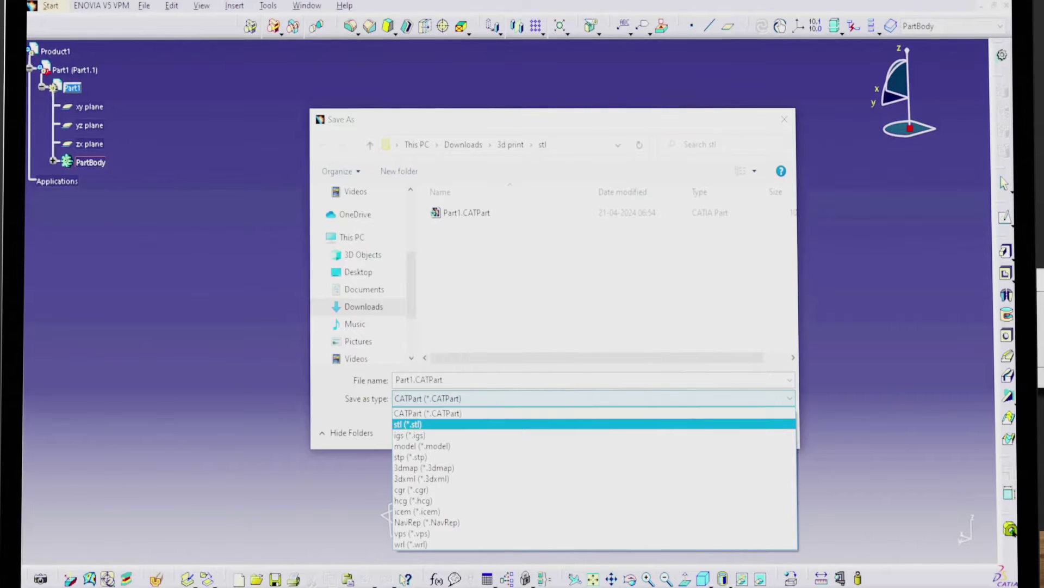
key("Return")
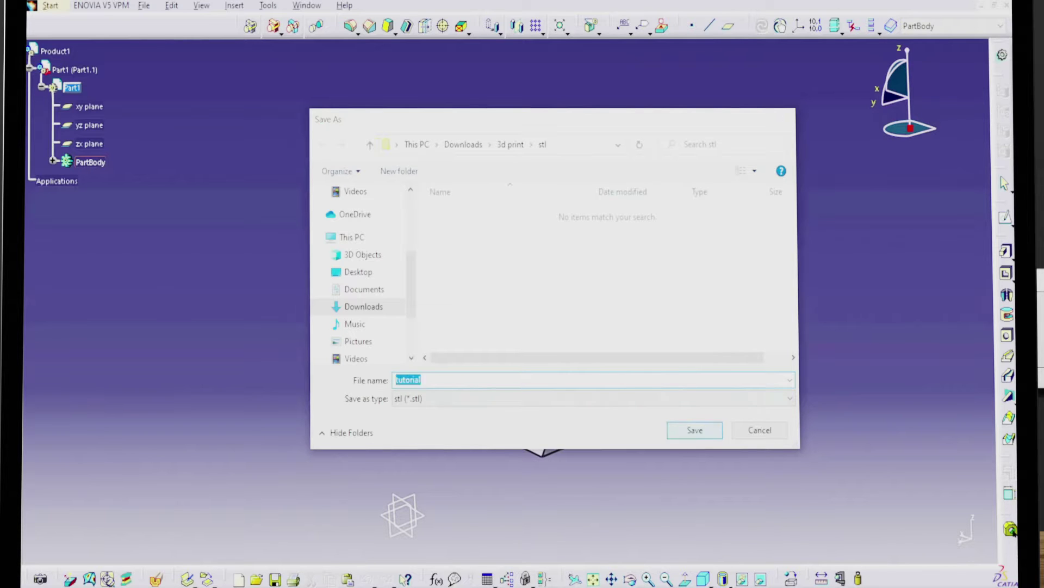
key("Return")
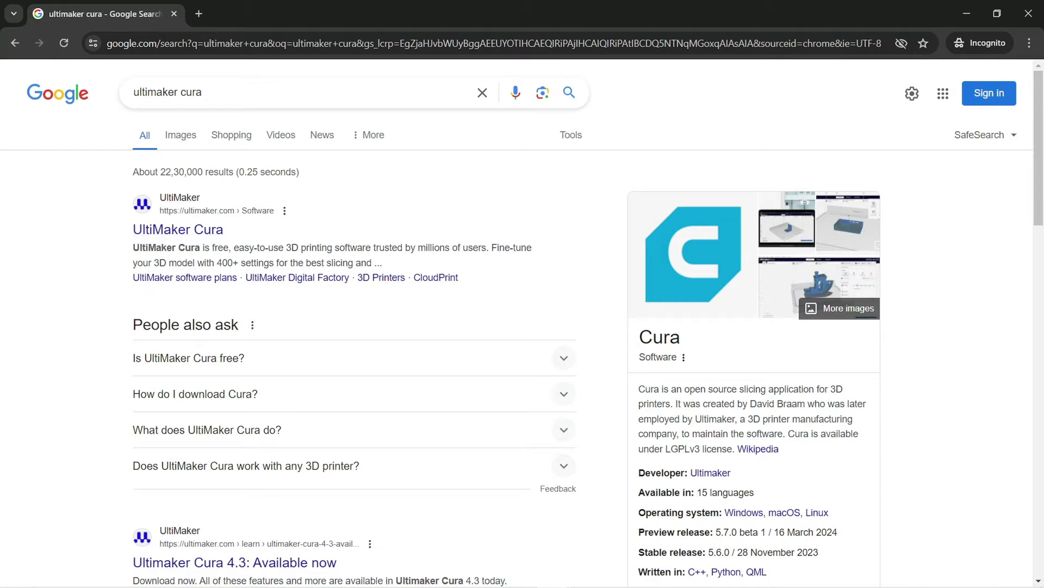
Switch to the web browser and open the UltiMaker Cura page from the search results
left_click(178, 229)
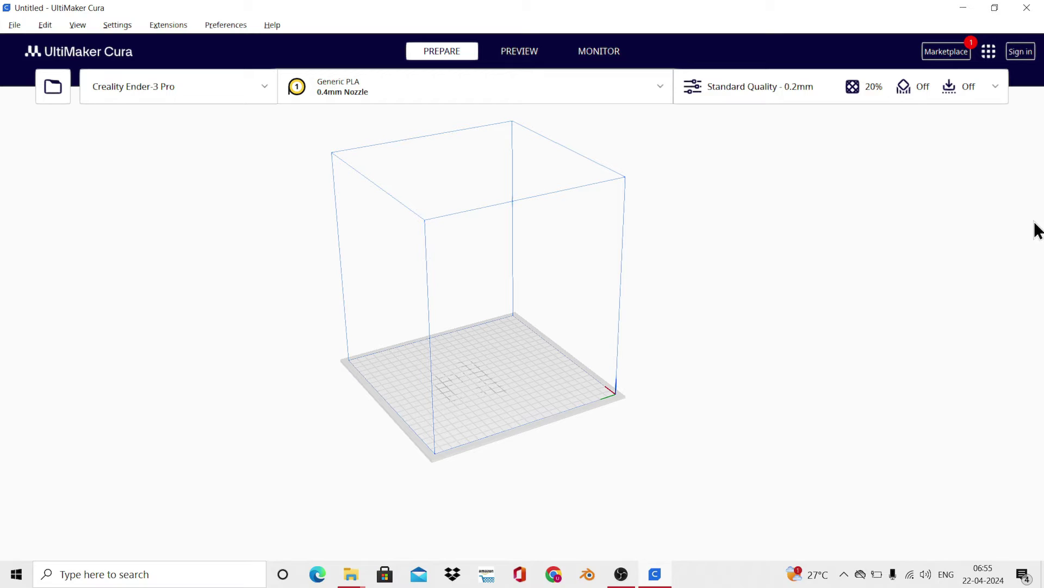
Switch to UltiMaker Cura, look at the preset printers in the printer management preferences, and close them
left_click(110, 90)
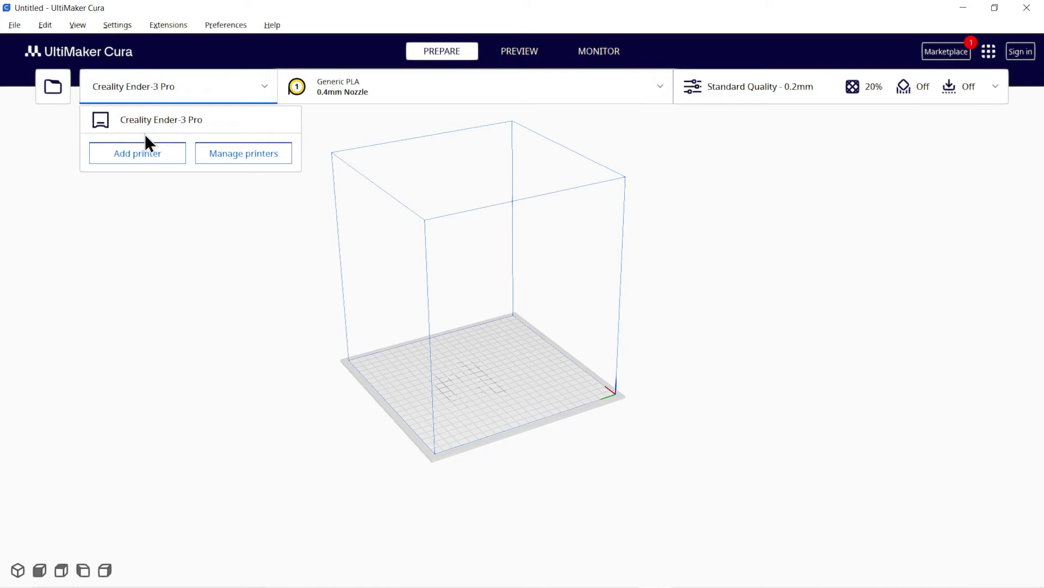
left_click(235, 154)
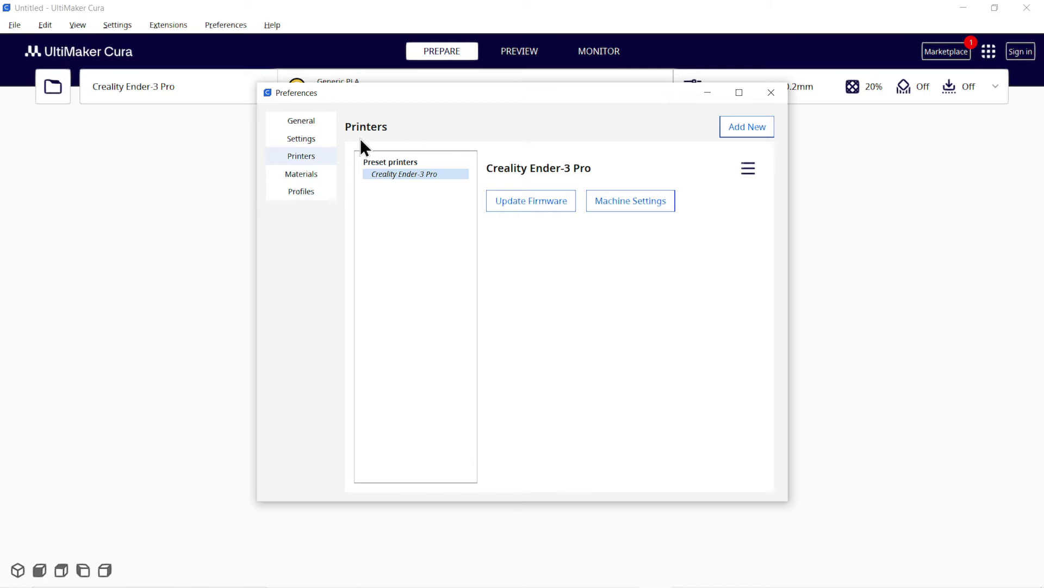
left_click(772, 94)
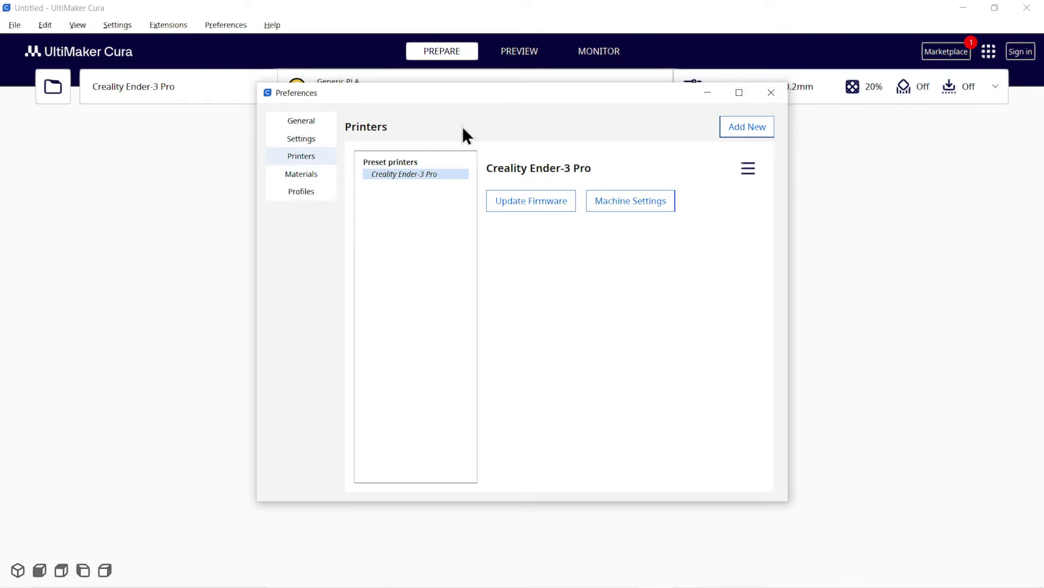
Browse the non-networked, non-UltiMaker printers that can be added, and close the list without adding one
left_click(175, 92)
left_click(166, 154)
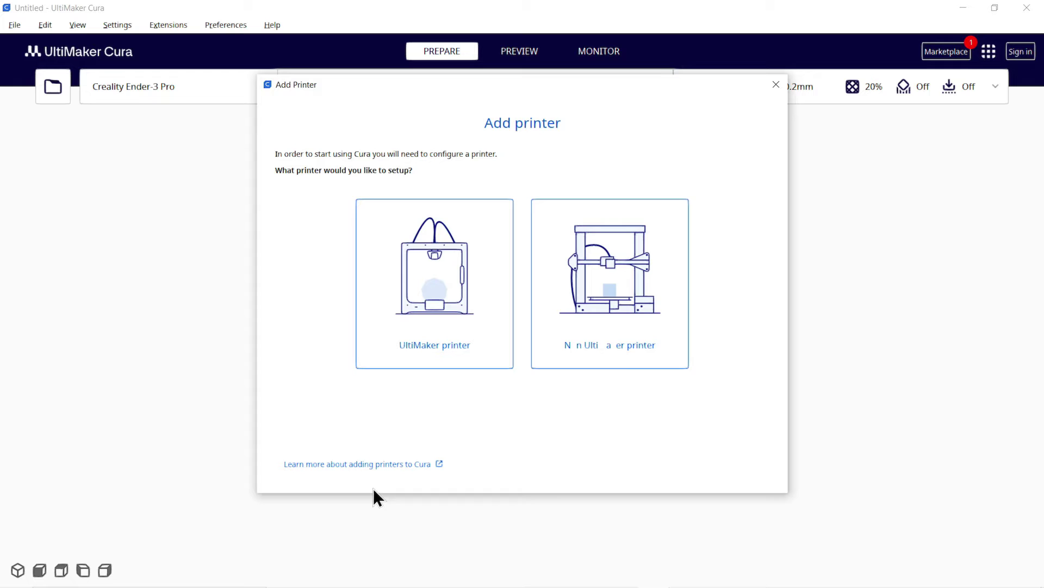
left_click(609, 288)
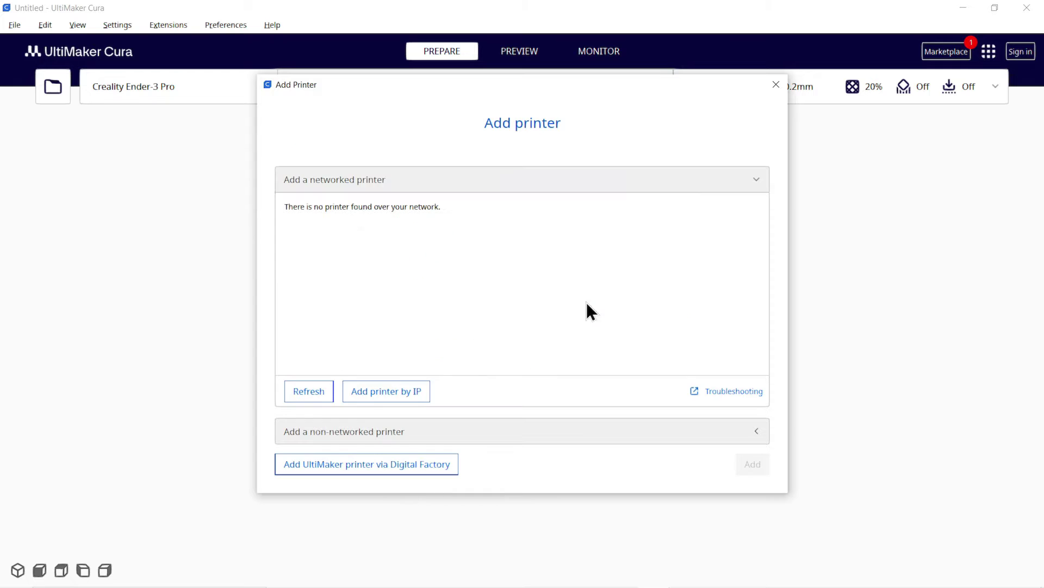
left_click(333, 439)
scroll(342, 298, "down", 10)
scroll(324, 330, "down", 15)
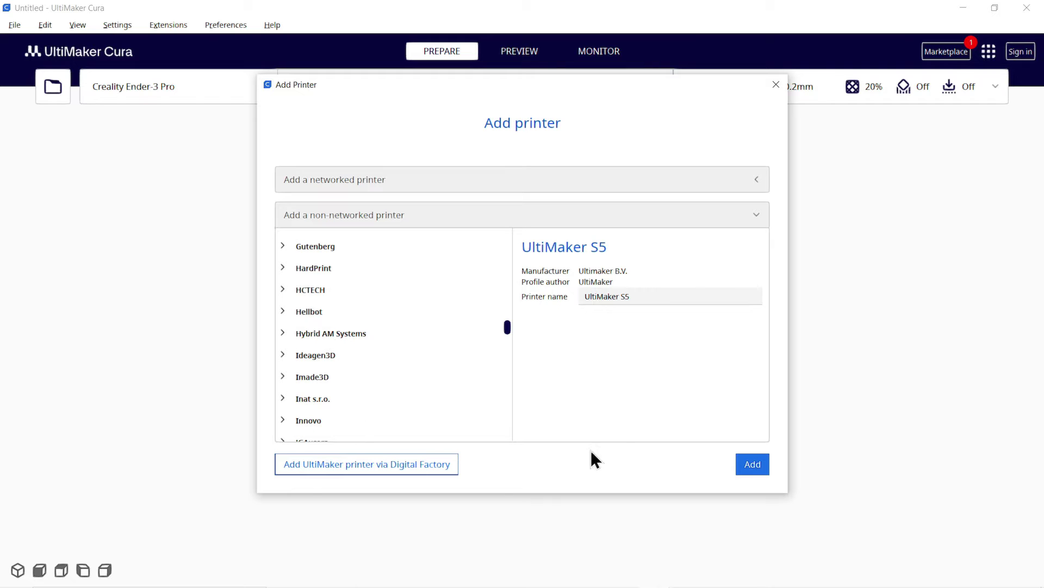
left_click(775, 82)
Import tutorial.stl from New folder (2) onto the build plate
left_click(4, 27)
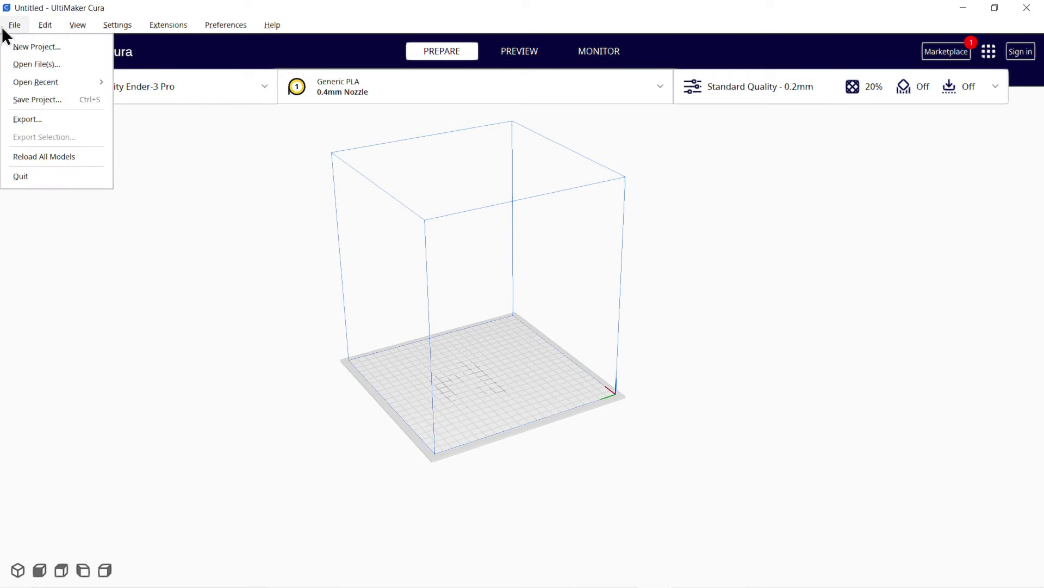
left_click(18, 61)
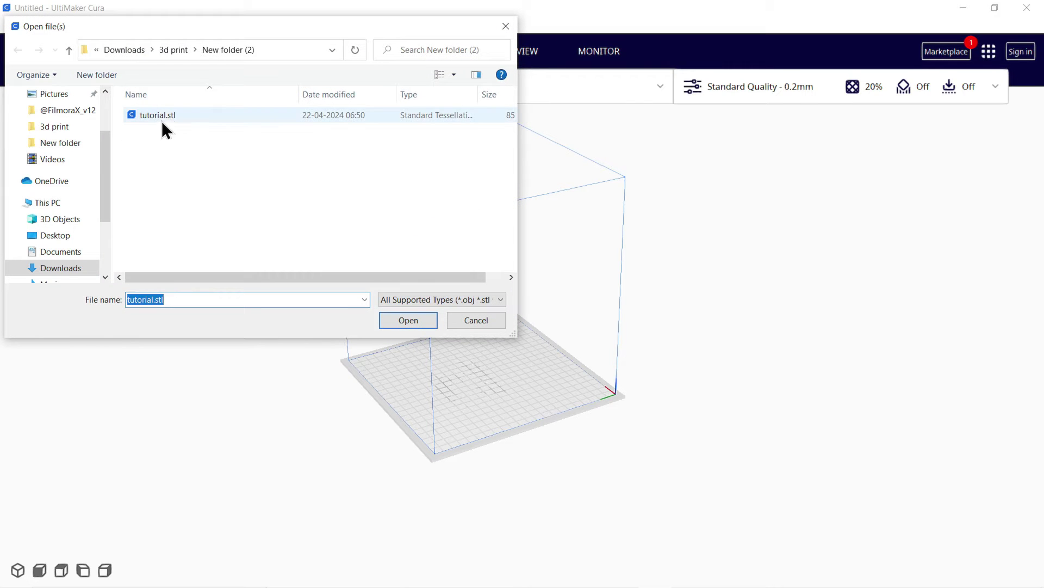
left_click(168, 116)
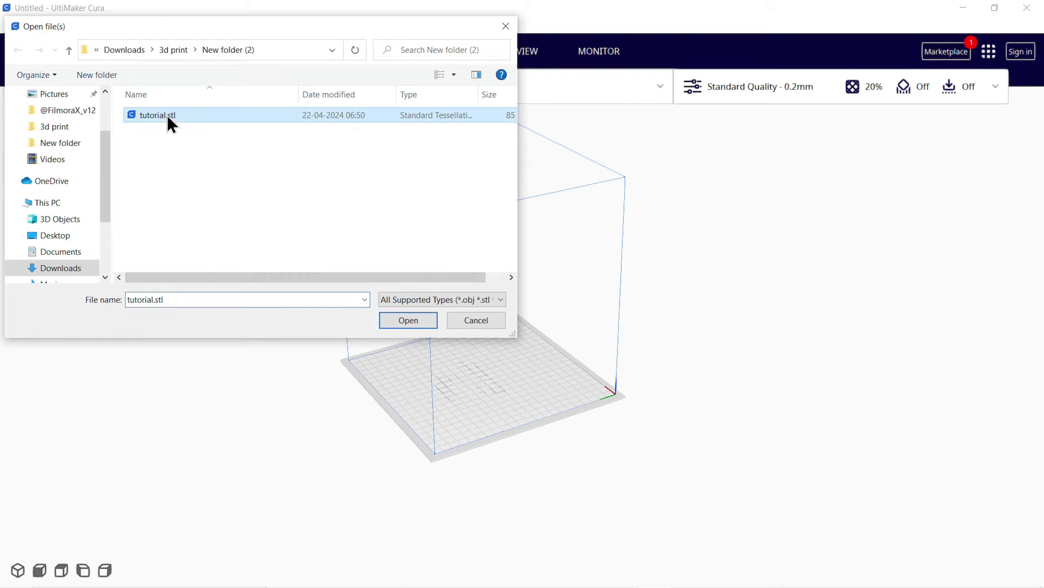
left_click(409, 322)
scroll(464, 381, "up", 5)
scroll(465, 382, "up", 3)
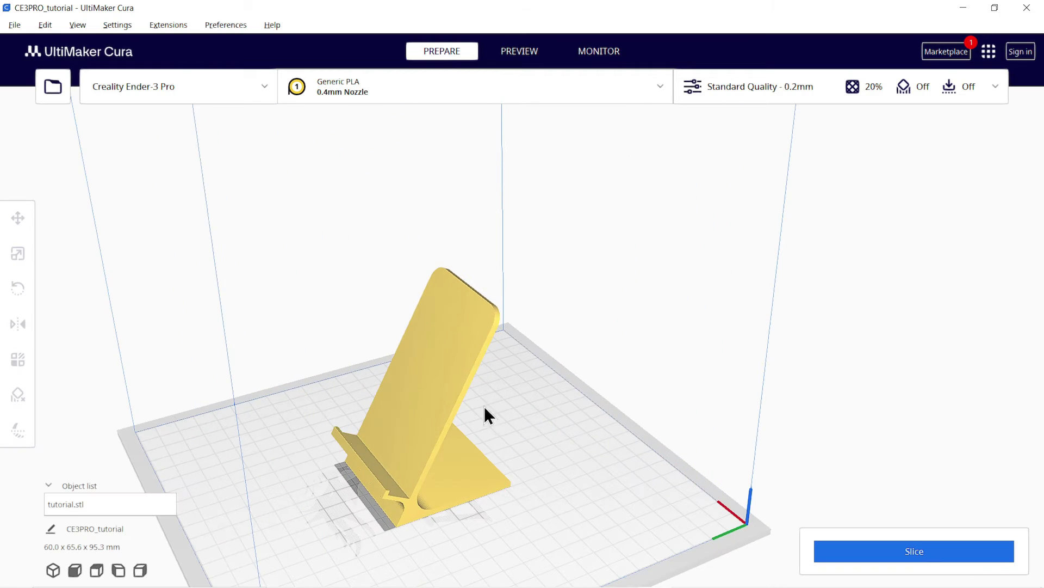
Try moving the phone stand about -44 mm along Y, undo it, and try moving it along Z and Y with Drop Down Model off
scroll(482, 341, "down", 6)
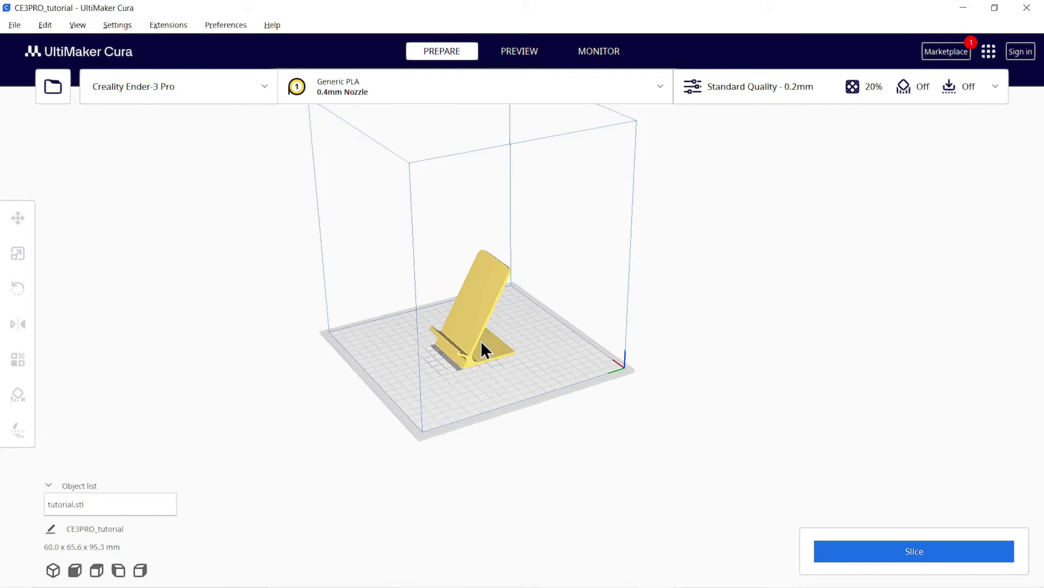
scroll(481, 343, "up", 3)
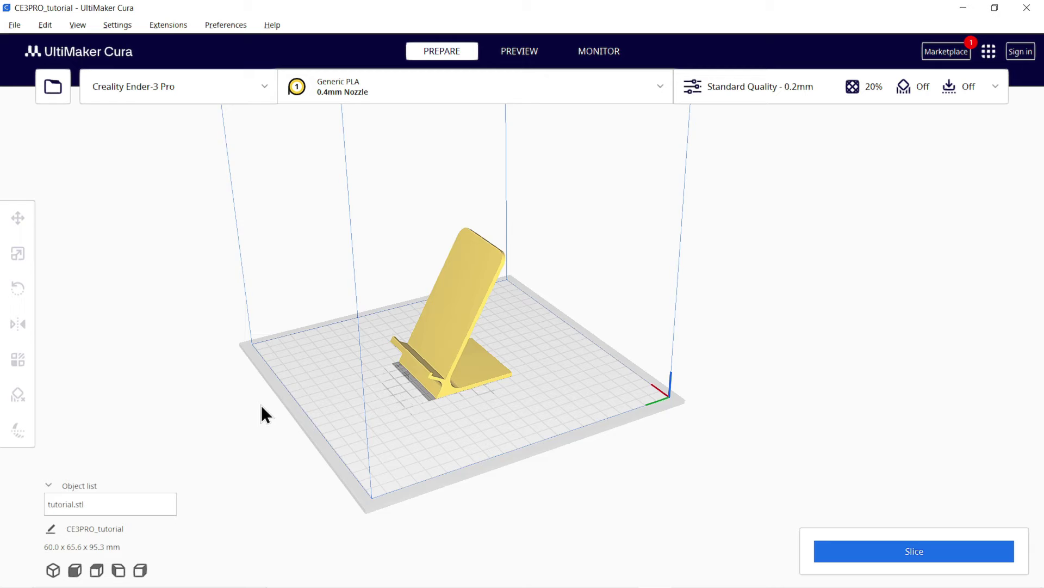
right_click_drag(261, 405, 125, 385)
scroll(383, 363, "up", 2)
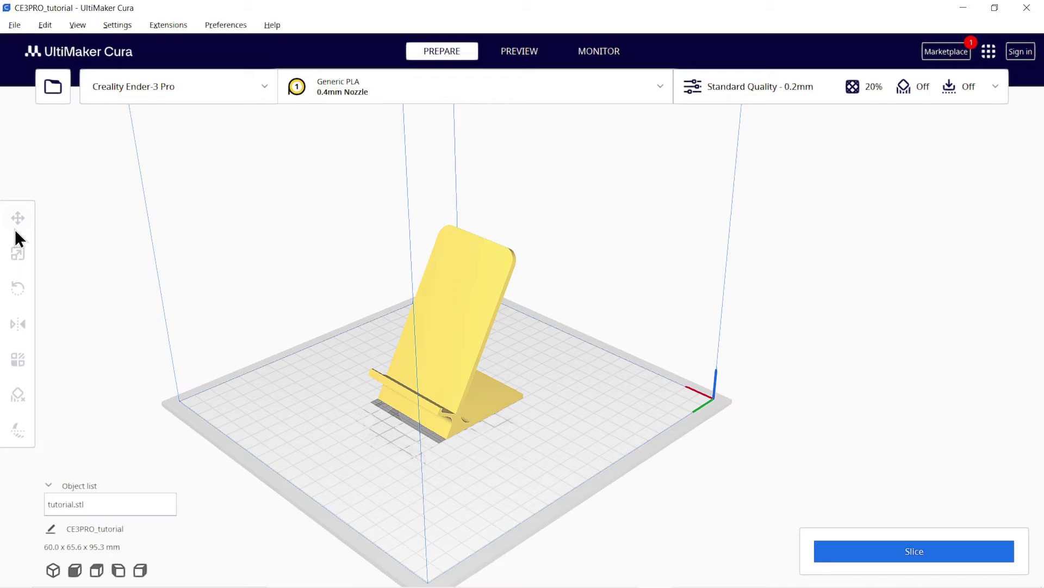
left_click(478, 328)
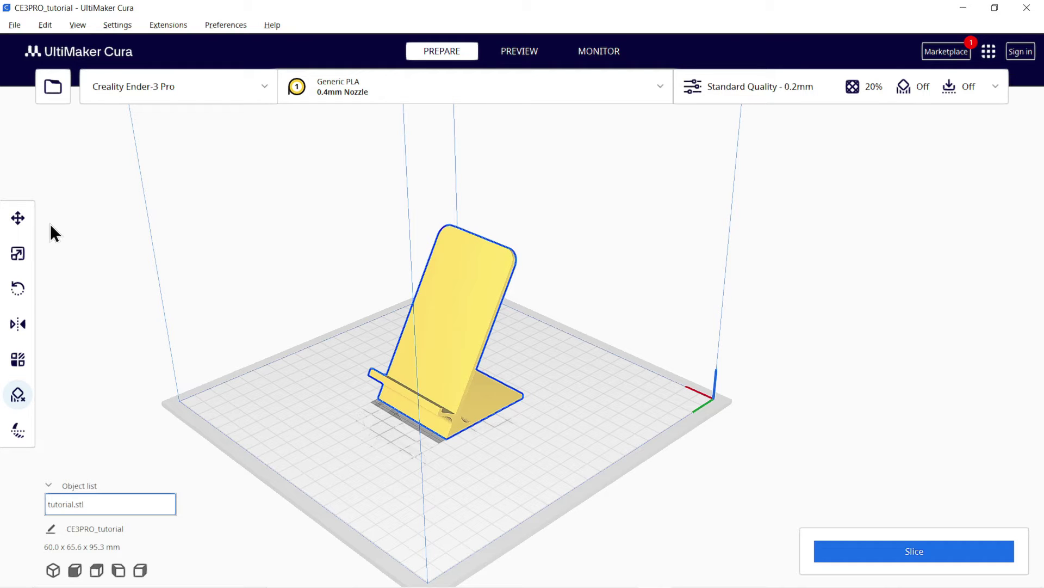
left_click(30, 218)
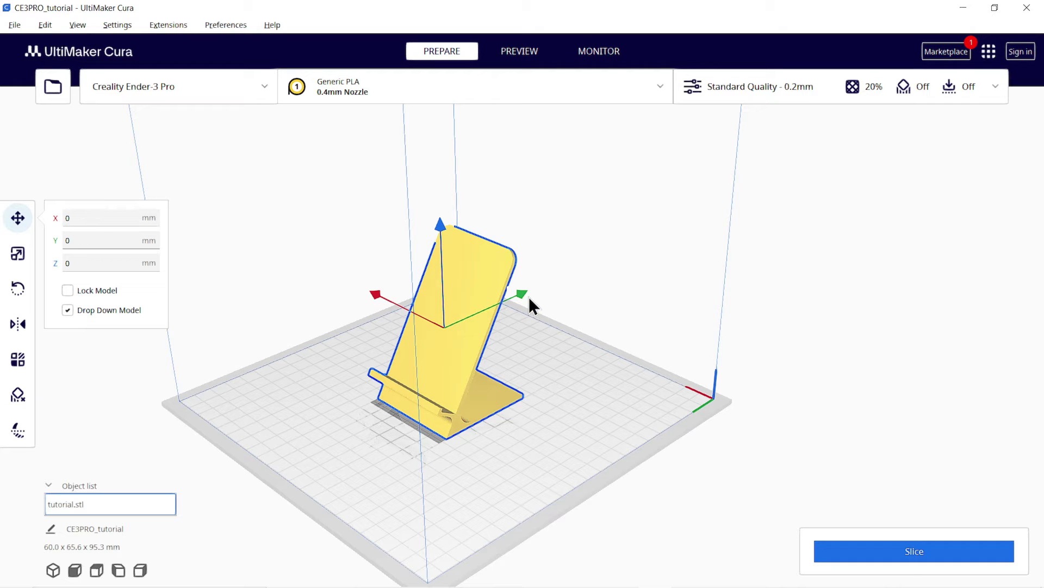
left_click_drag(520, 299, 334, 319)
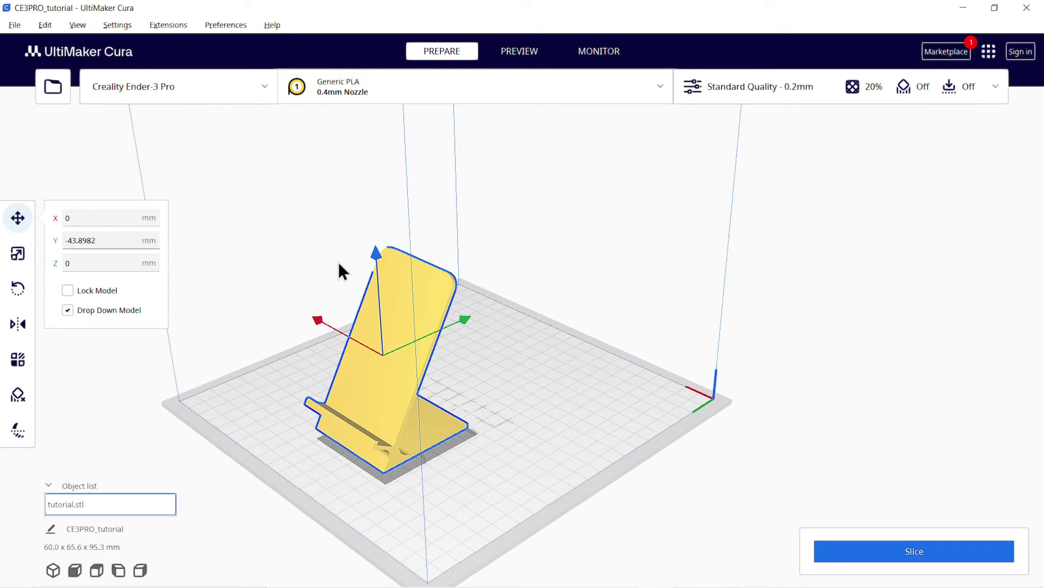
key("ctrl+z")
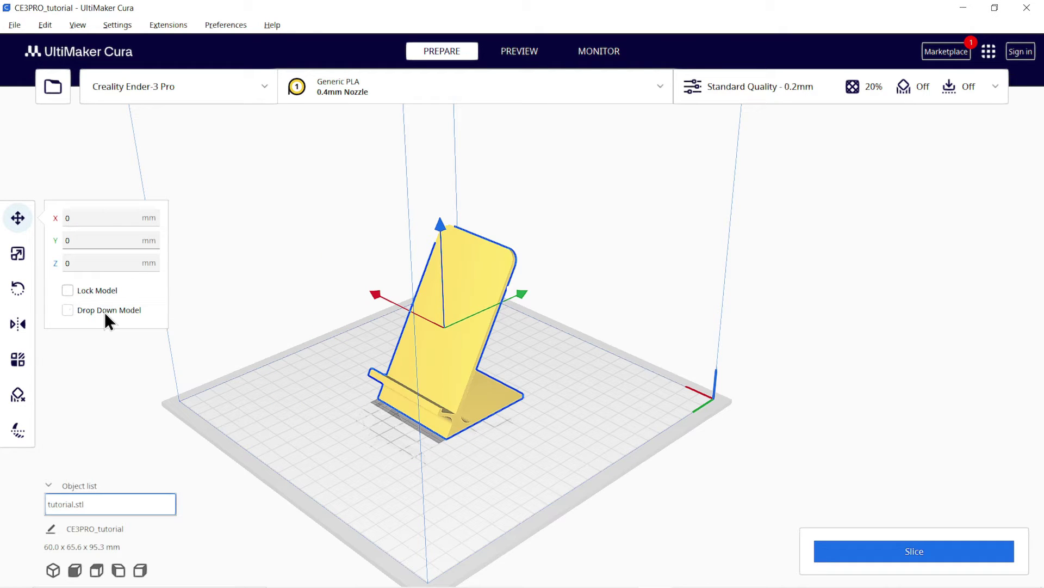
left_click_drag(438, 235, 439, 148)
left_click_drag(542, 292, 368, 315)
Try scaling the phone stand to about 141 % with Uniform Scaling turned off, and undo the scaling
left_click(17, 254)
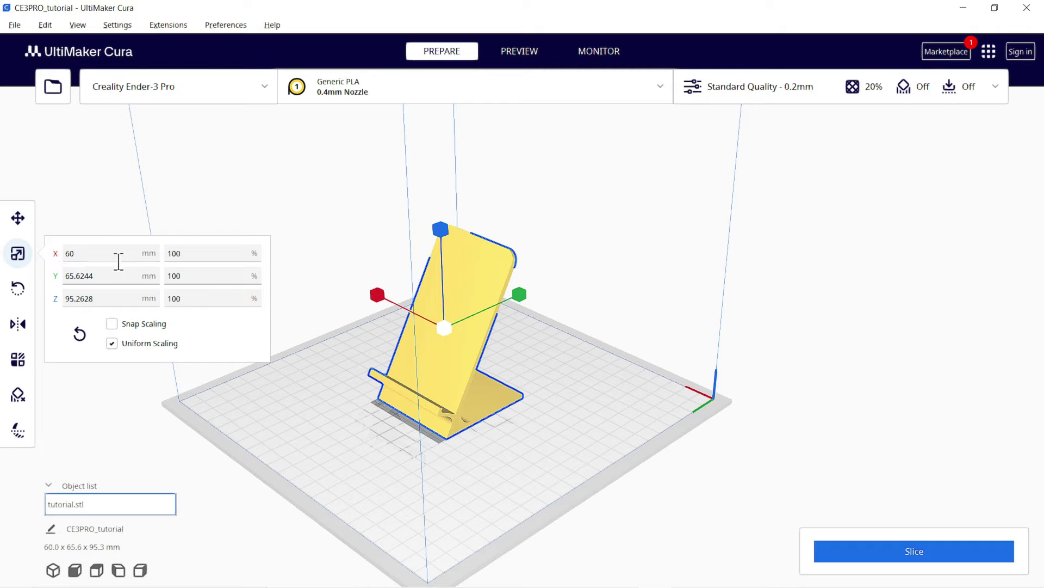
left_click(112, 338)
left_click_drag(439, 235, 468, 202)
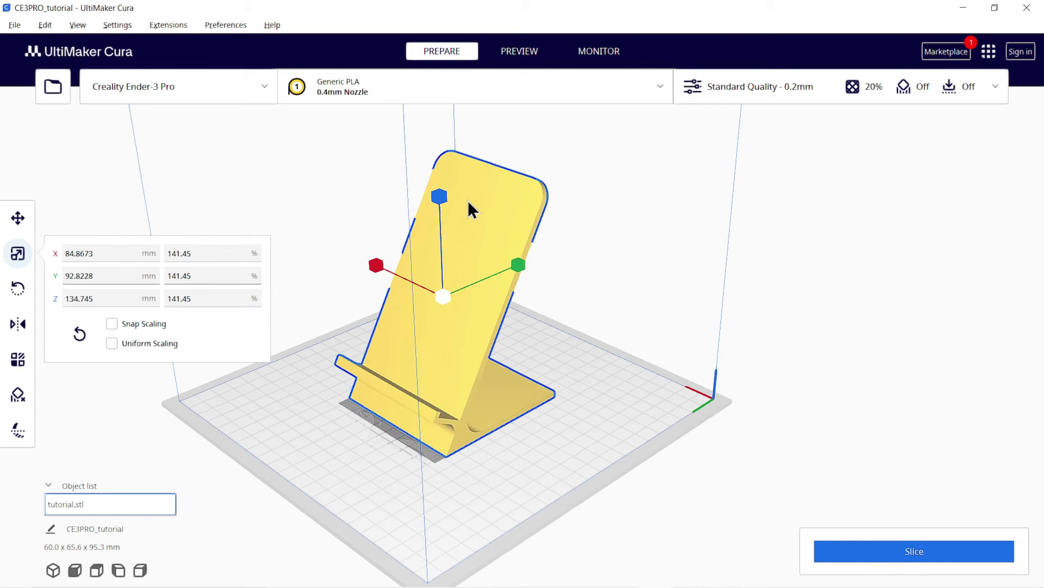
key("ctrl+z")
Try rotating the phone stand about its vertical axis, and mirror it along Z twice
left_click(22, 293)
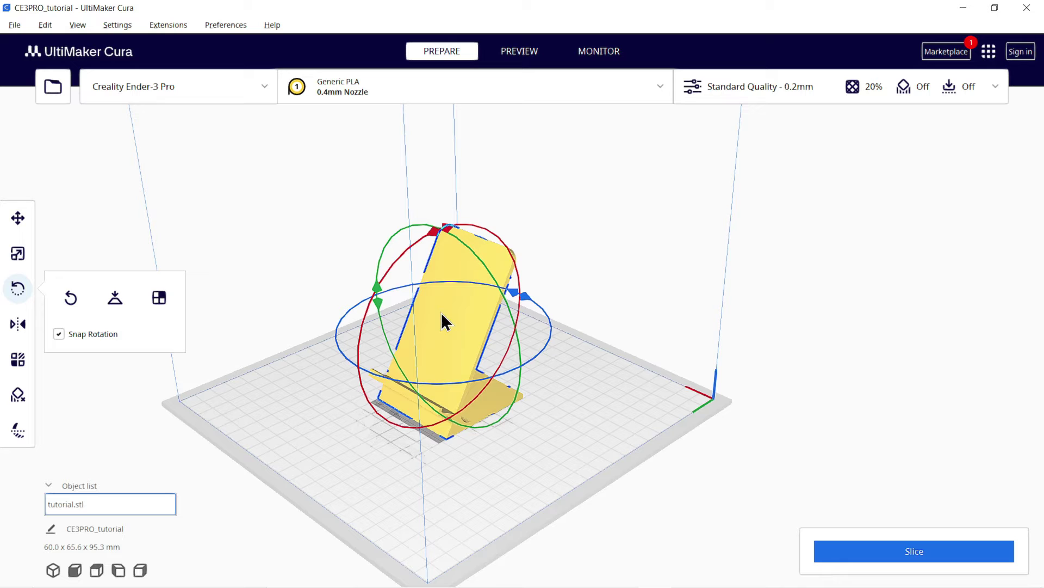
mouse_move(534, 307)
left_mouse_down()
mouse_move(541, 325)
mouse_move(543, 310)
left_mouse_up()
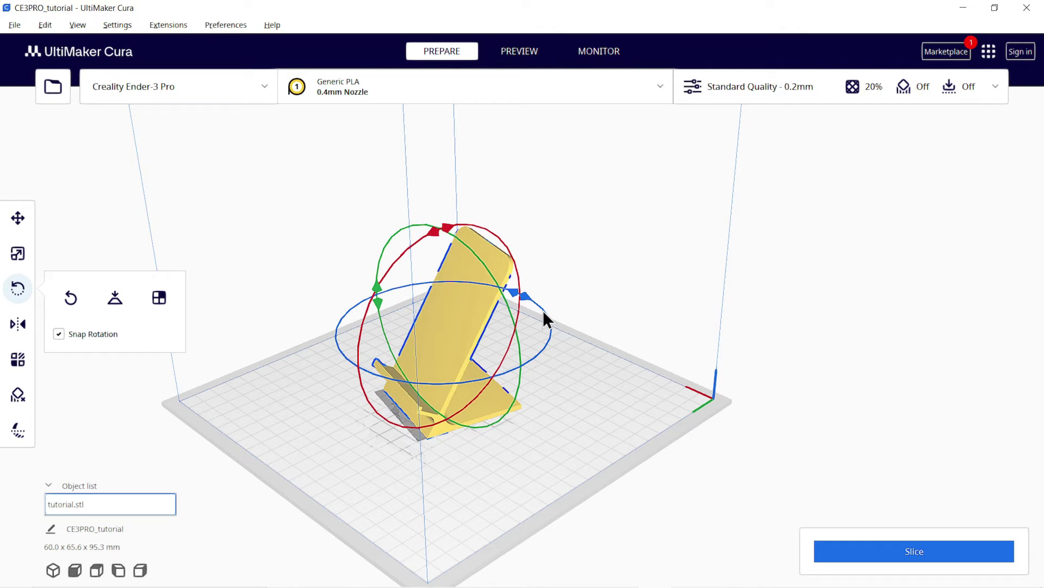
left_click(19, 325)
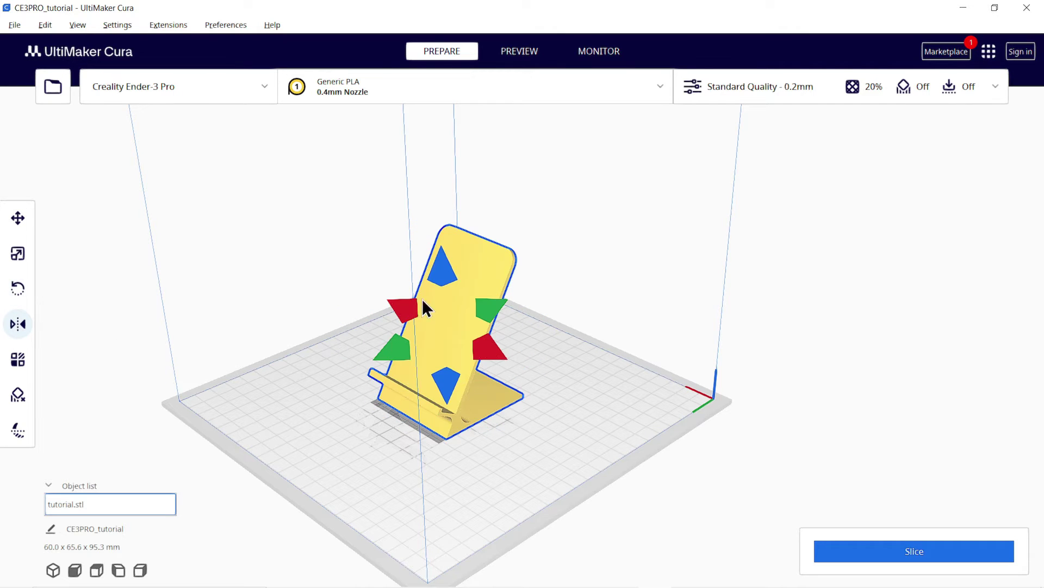
left_click(440, 280)
left_click(449, 381)
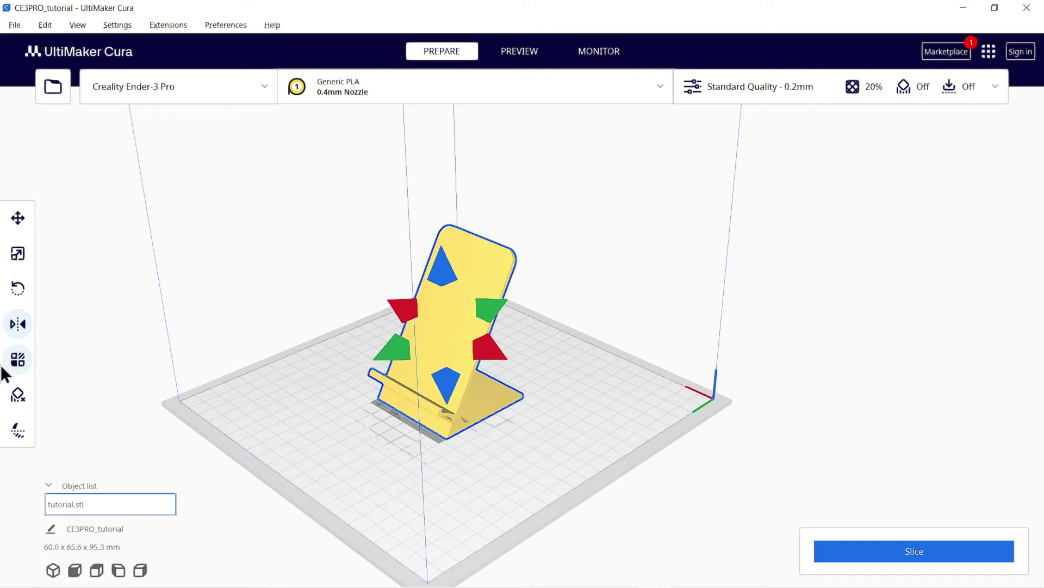
Try the mesh types Print as support, Modify settings for overlaps and Don't support overlaps on the phone stand, and restore Normal model
left_click(16, 360)
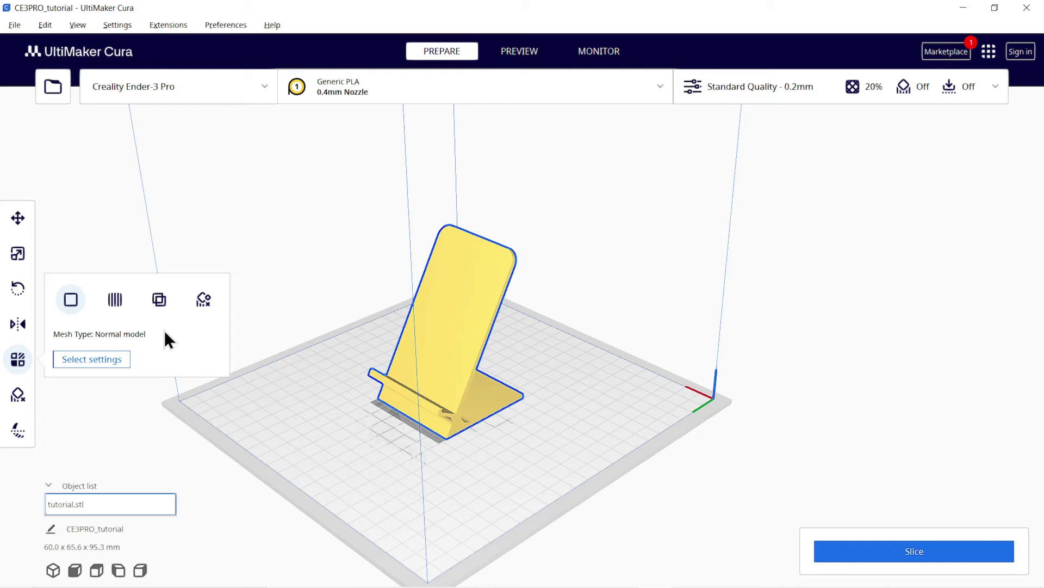
left_click(115, 300)
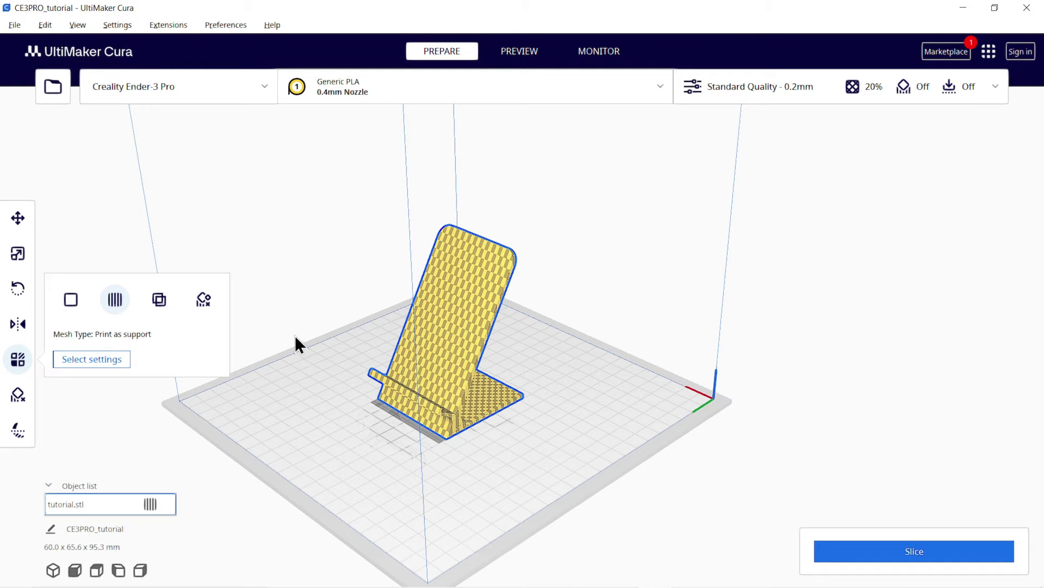
left_click(160, 301)
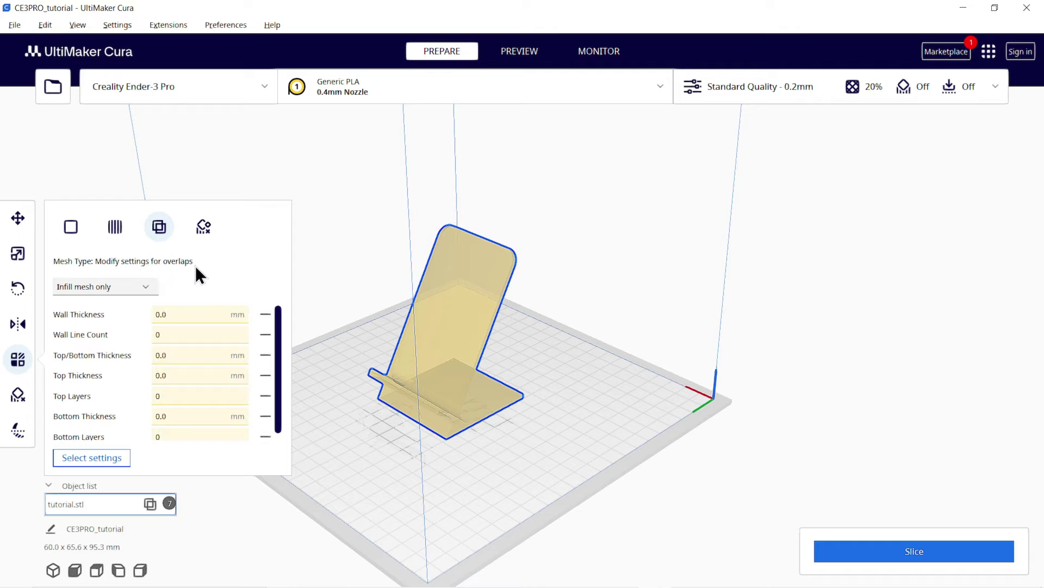
scroll(122, 389, "down", 1)
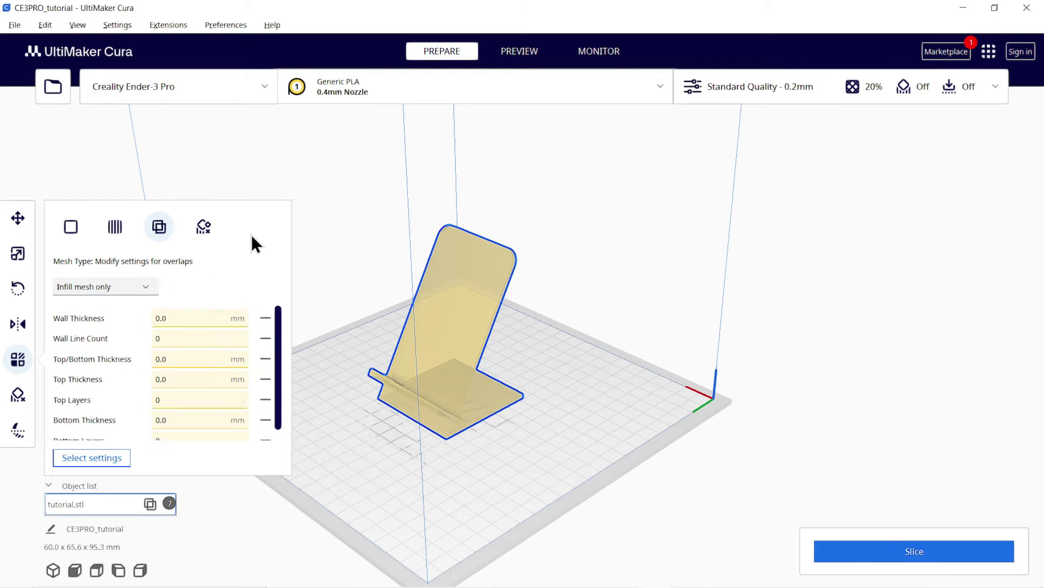
left_click(205, 227)
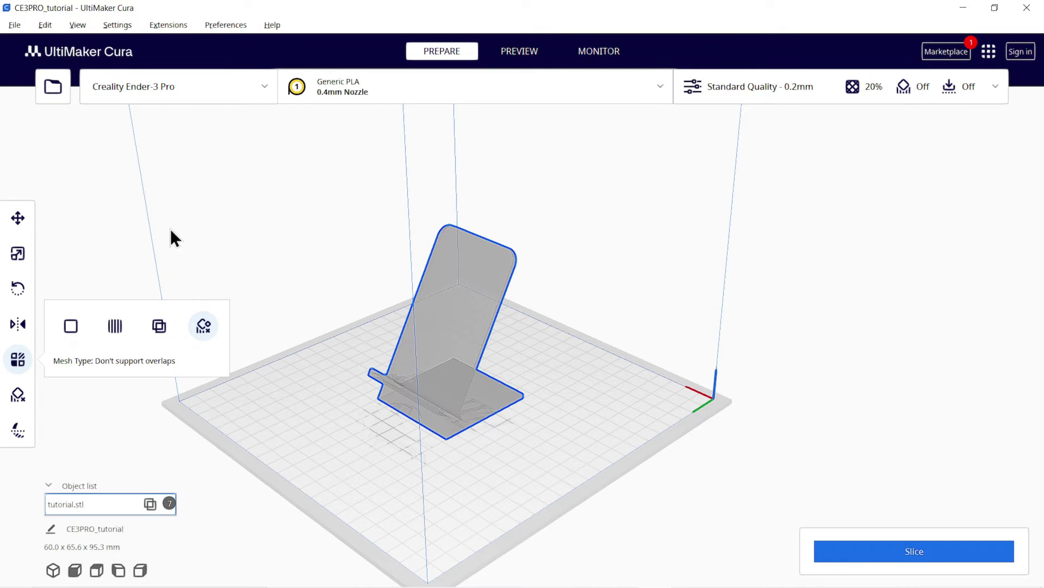
left_click(73, 326)
Try placing three support blockers on the front of the phone stand's back plate, and undo them
left_click(16, 396)
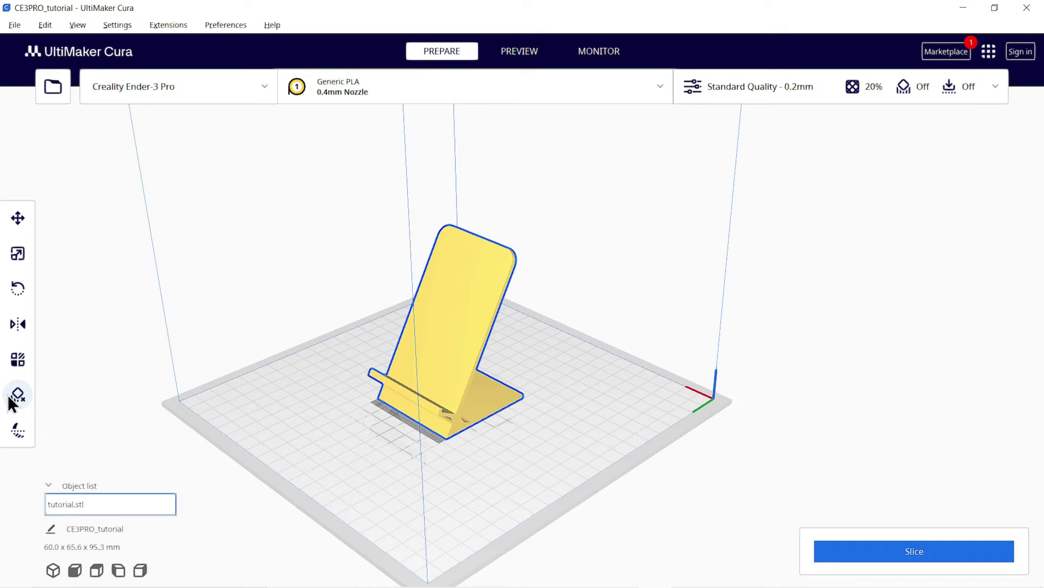
left_click(438, 368)
left_click(445, 332)
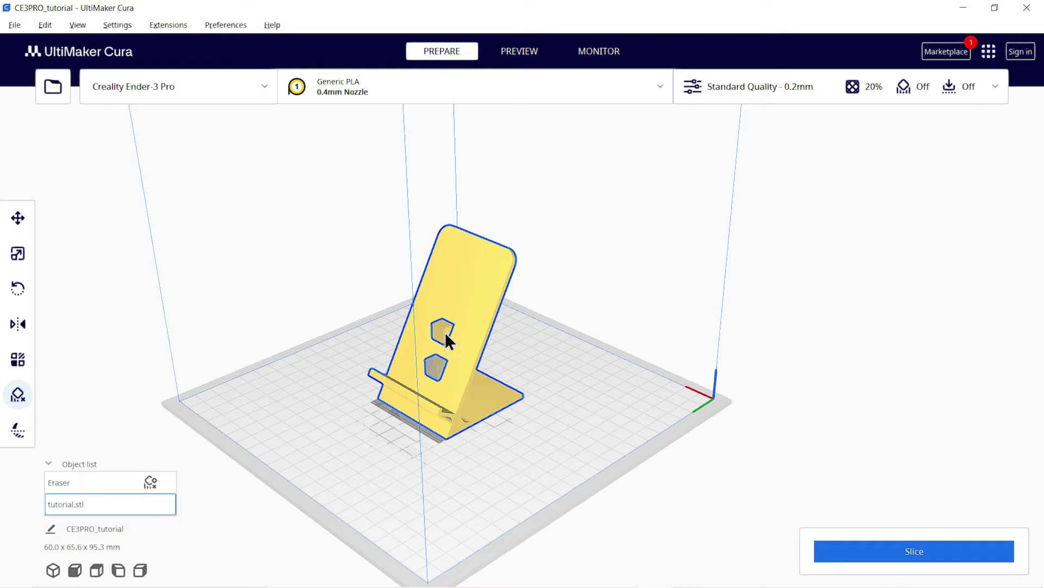
left_click(452, 311)
key("ctrl+z")
key("ctrl+z")
key("ctrl+z")
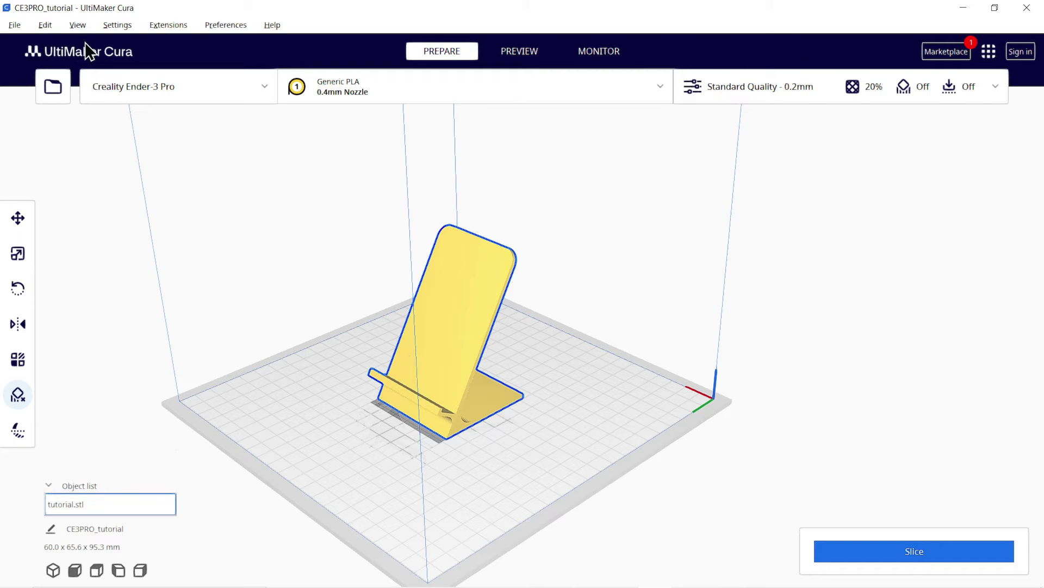
Review the available material brands and nozzle sizes, keeping Generic PLA and the 0.4 mm nozzle
left_click(380, 93)
left_click(590, 155)
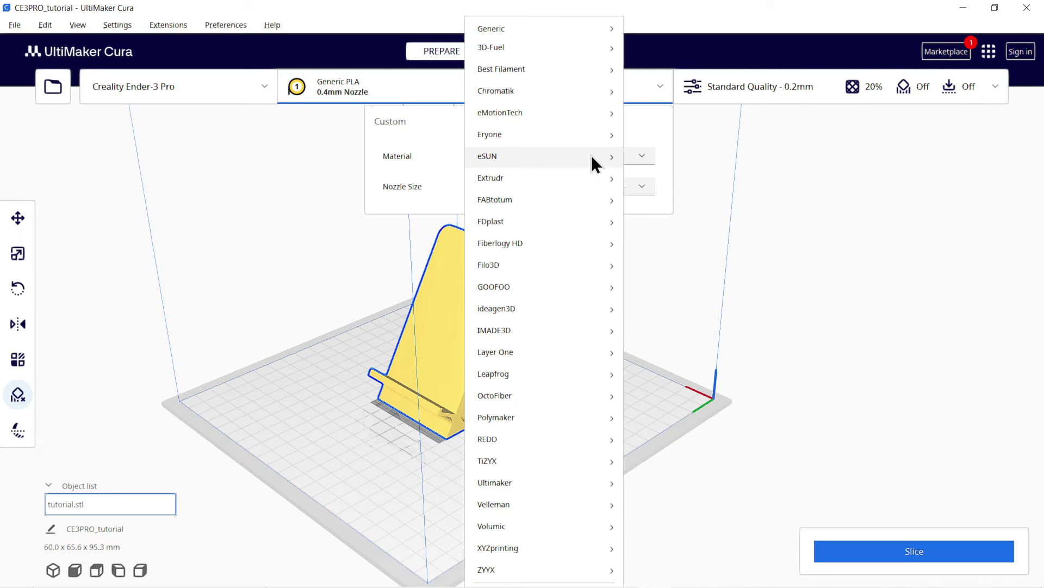
mouse_move(600, 71)
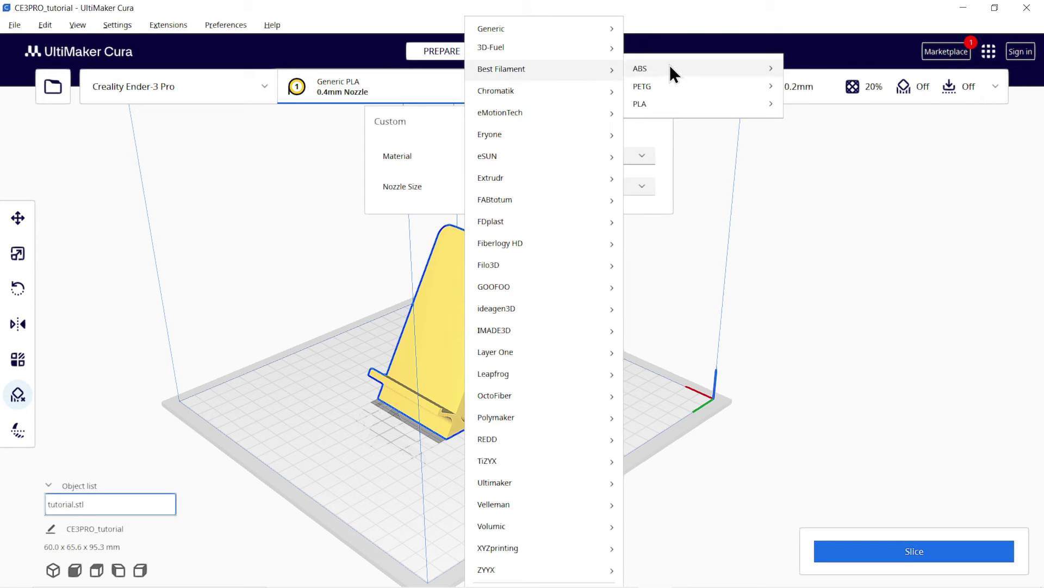
mouse_move(684, 106)
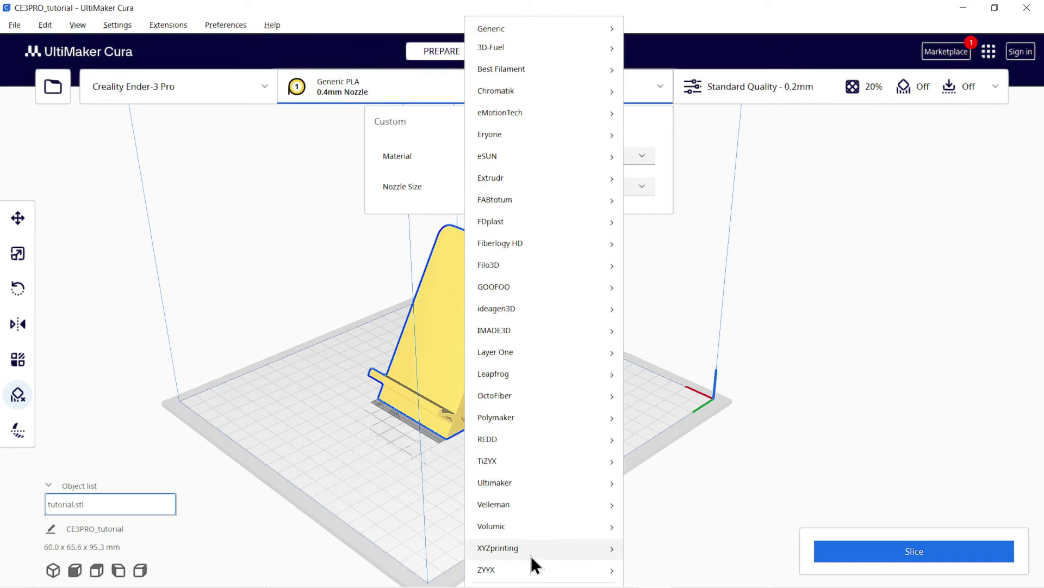
left_click(416, 125)
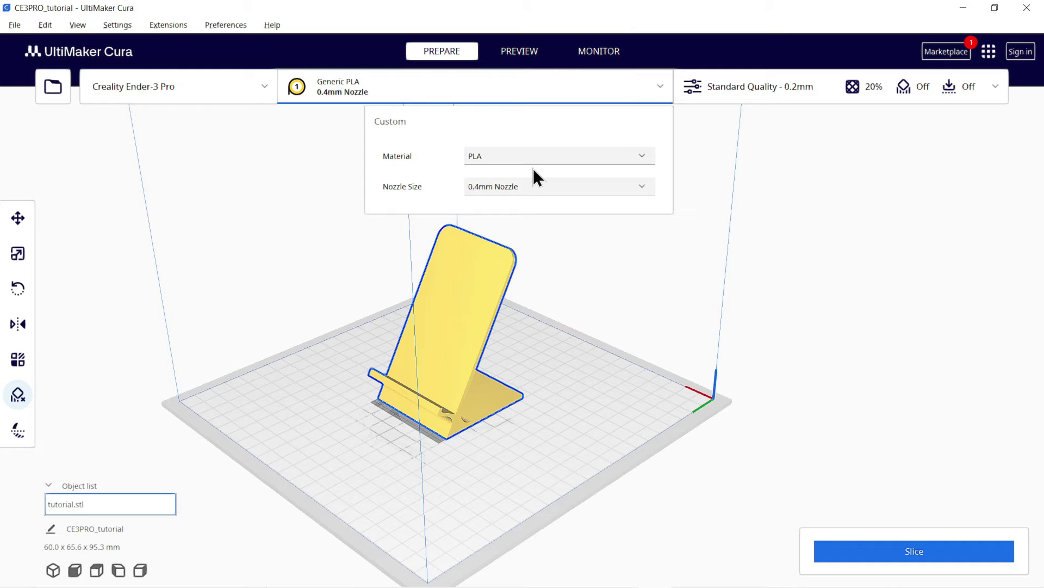
left_click(514, 188)
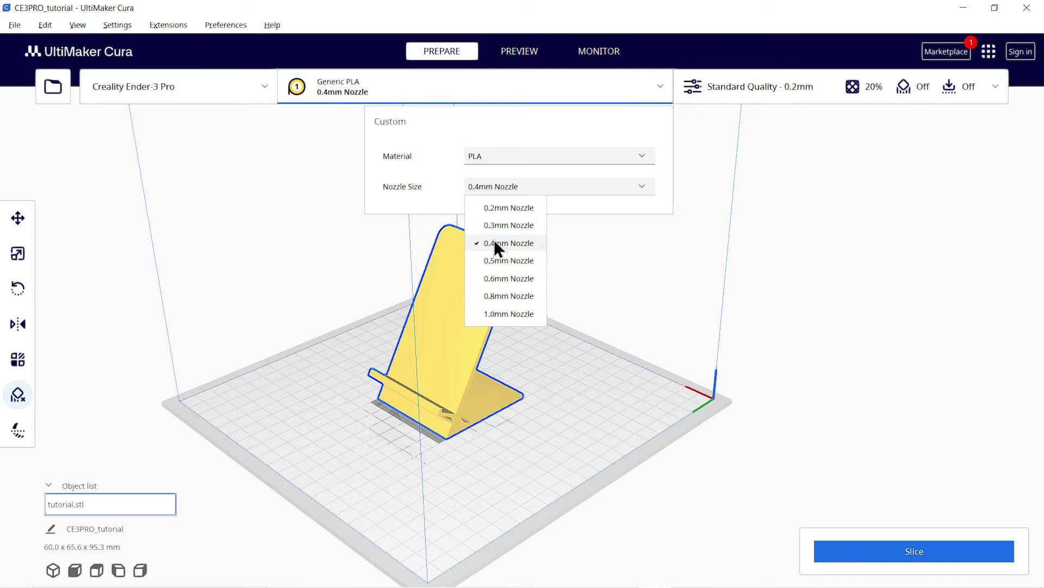
left_click(605, 155)
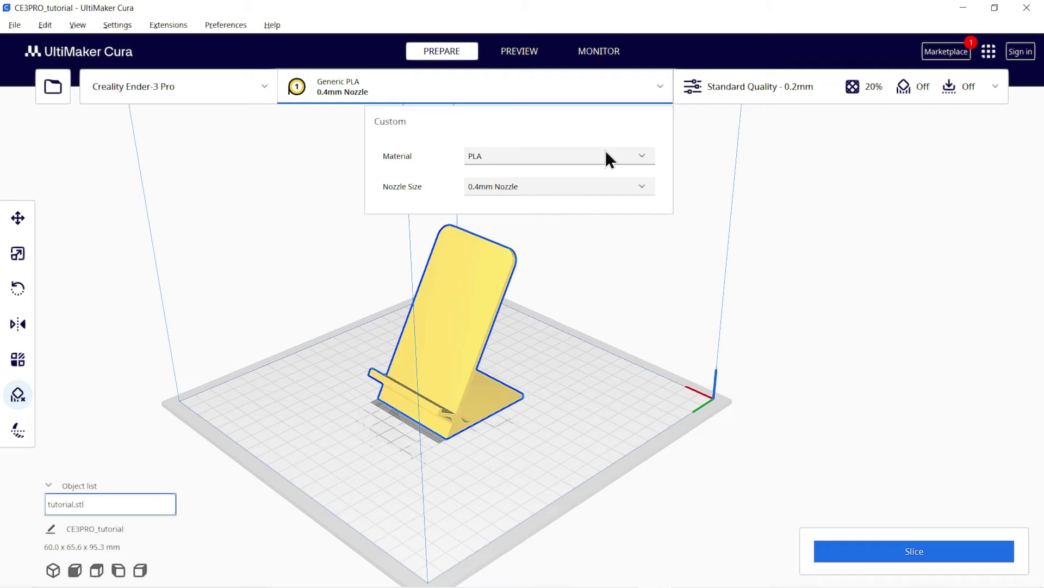
left_click(814, 163)
Open the print settings, try the Super Quality 0.12 mm profile, and return to Standard Quality 0.2 mm
left_click(996, 85)
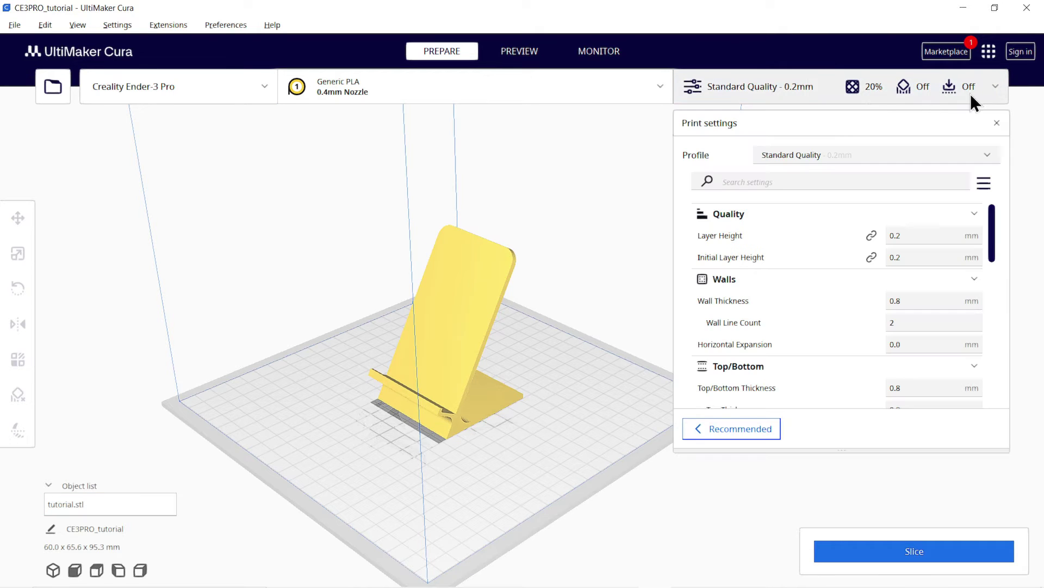
left_click(795, 161)
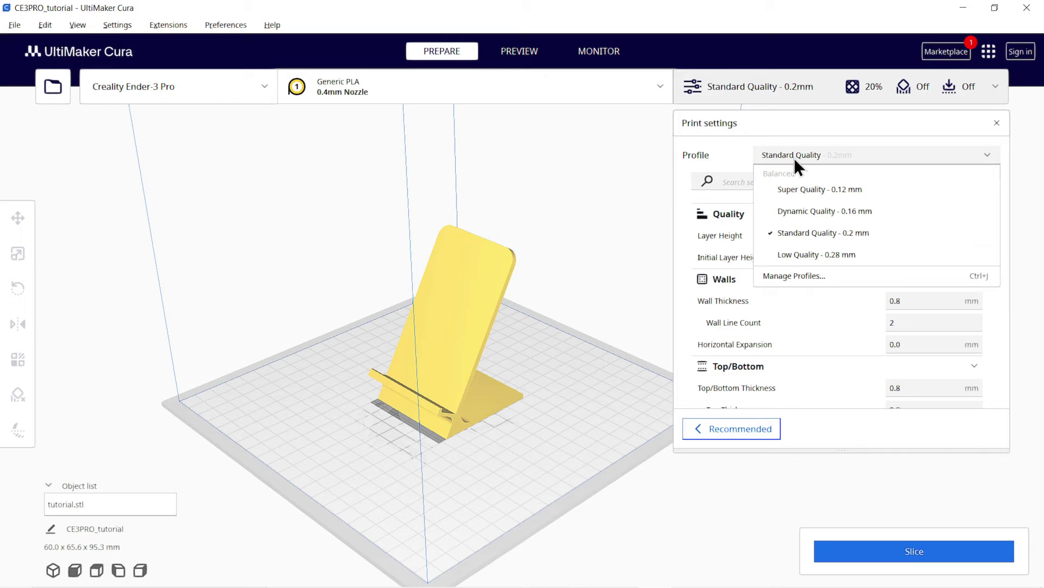
left_click(815, 188)
left_click(831, 156)
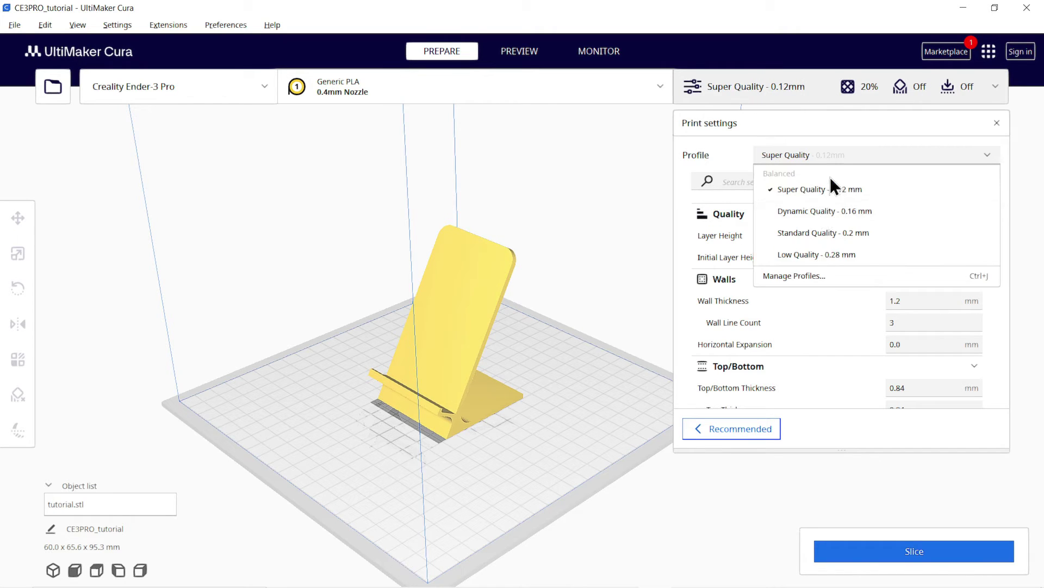
left_click(822, 233)
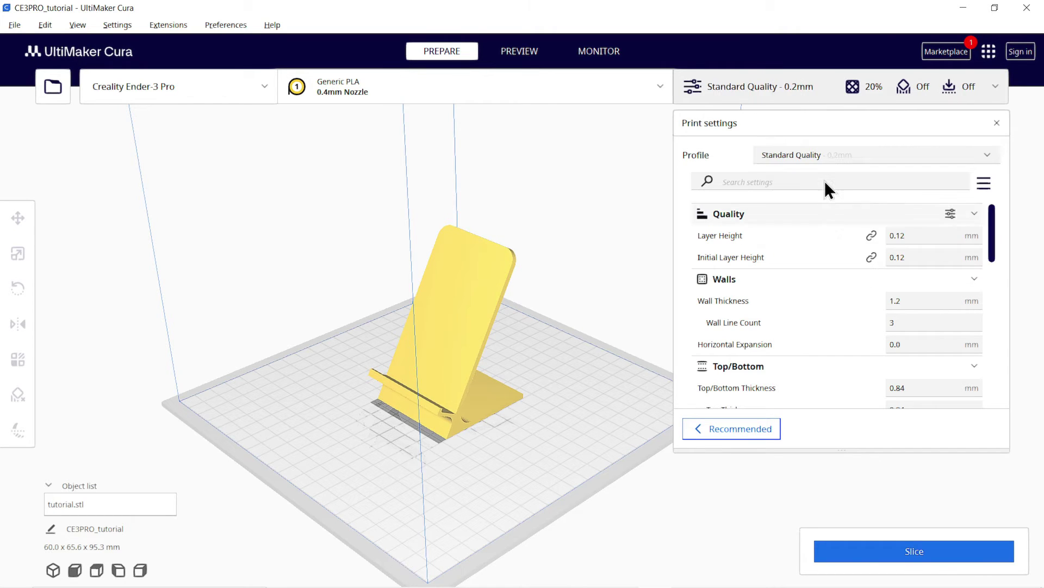
Slice the phone stand and show the result in the layer preview
left_click(890, 543)
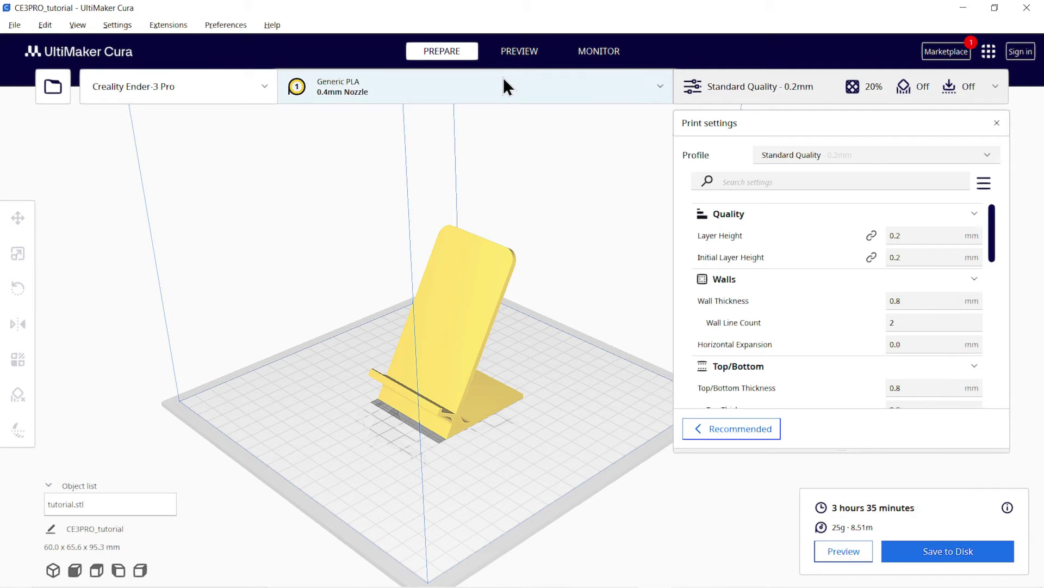
left_click(527, 54)
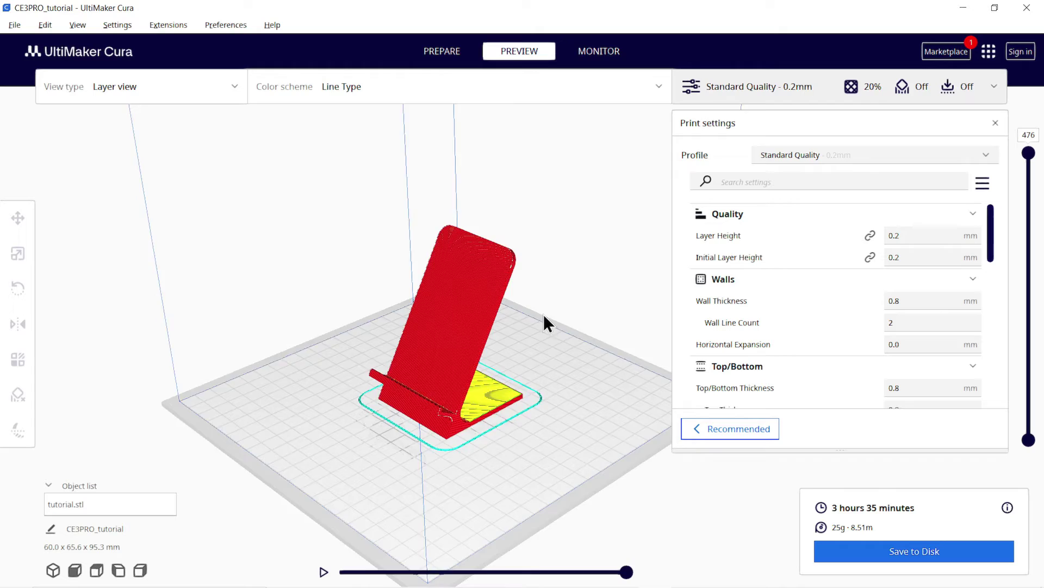
right_click_drag(543, 315, 465, 322)
scroll(523, 274, "up", 3)
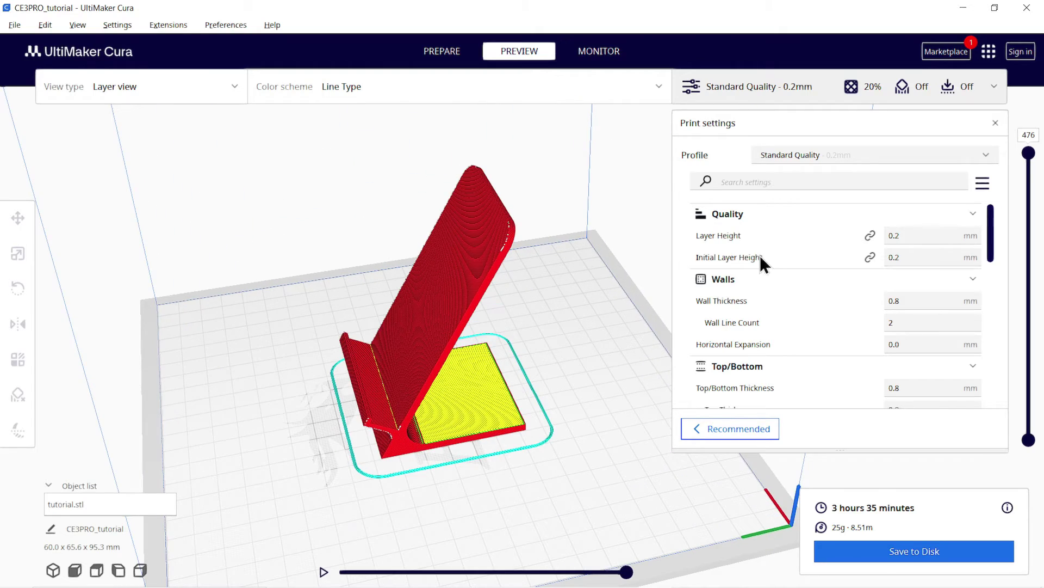
Lower the layer preview to layer 306 and examine the walls and infill inside the back plate
left_click_drag(1029, 154, 1028, 246)
scroll(507, 347, "up", 6)
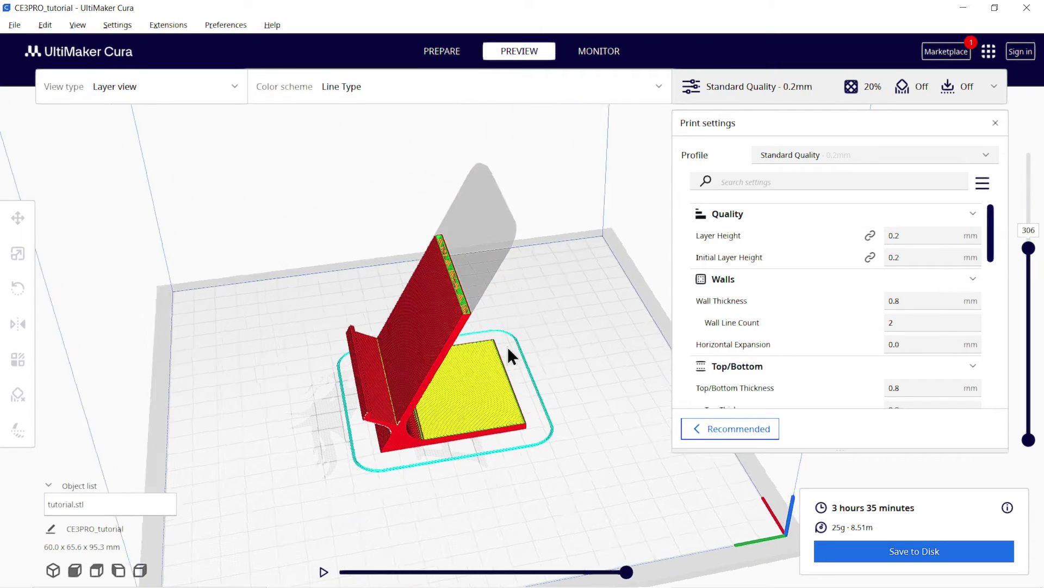
right_click_drag(491, 308, 443, 316)
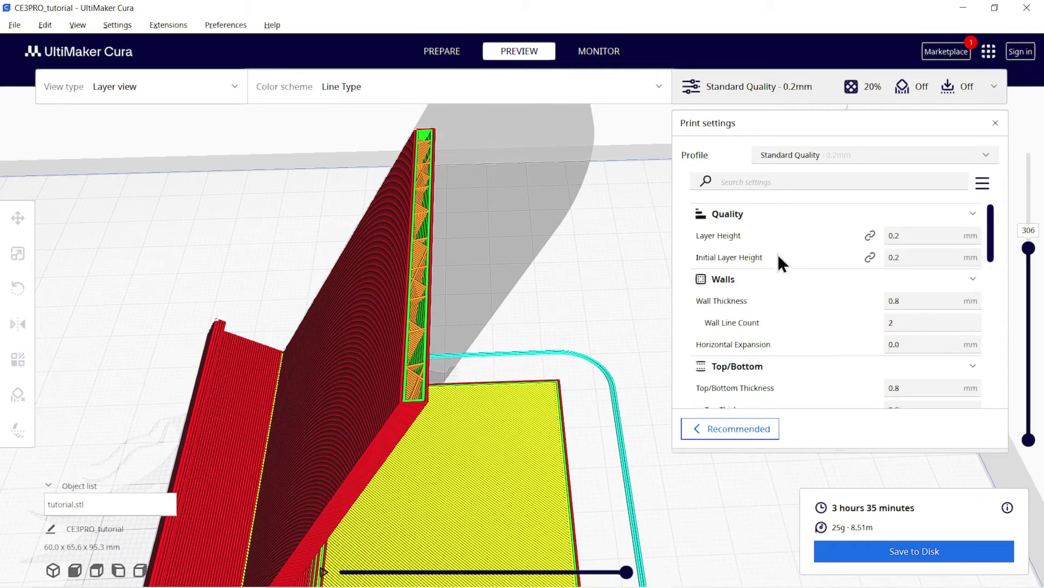
scroll(782, 239, "down", 1)
scroll(765, 250, "up", 1)
mouse_move(777, 237)
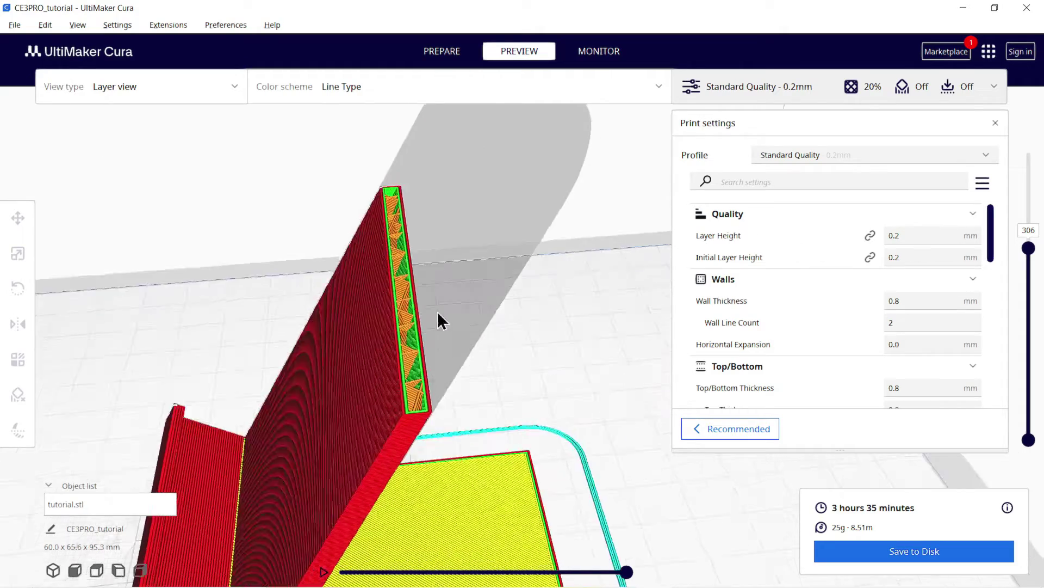
right_click_drag(437, 312, 485, 348)
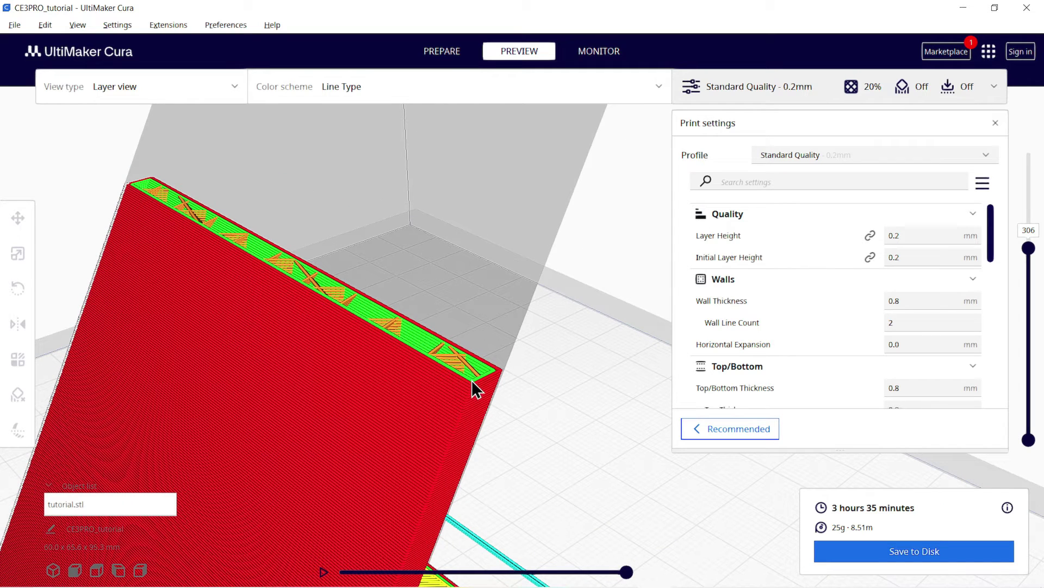
Try a layer height of 0.4 mm and re-slice the phone stand
mouse_move(949, 235)
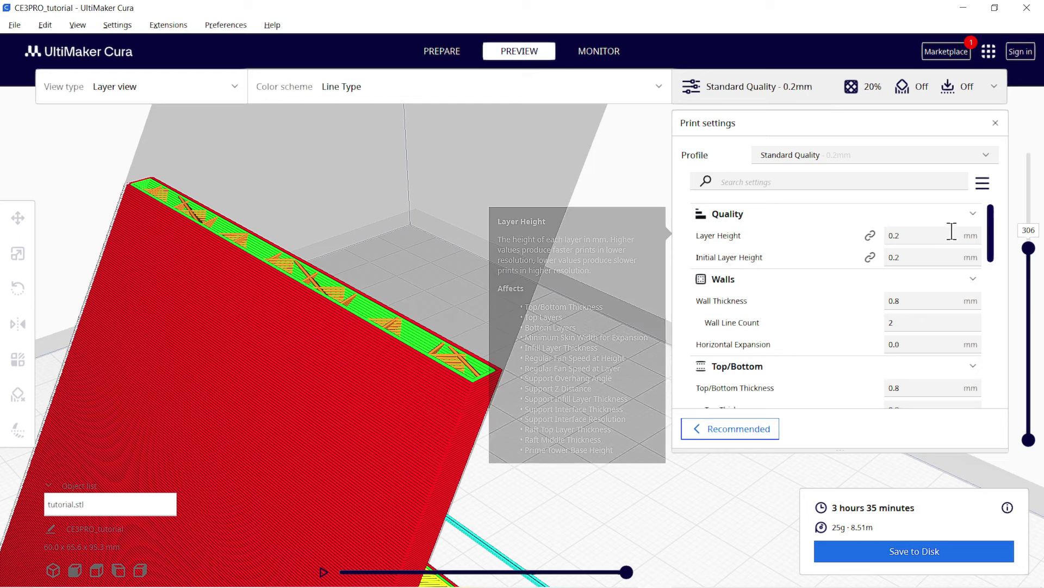
double_click(916, 237)
type(".4")
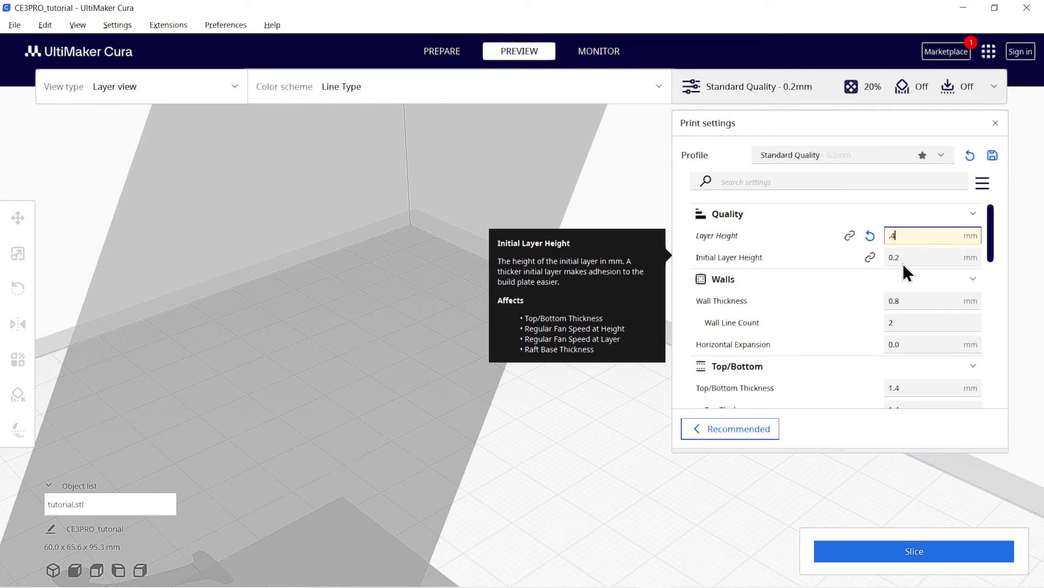
left_click(931, 549)
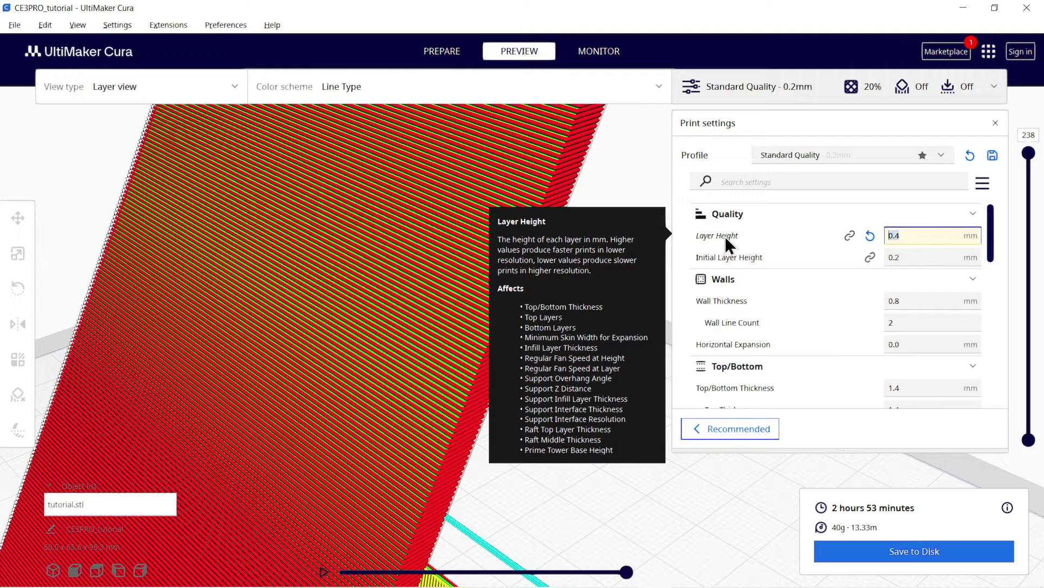
Set the layer height to 0.2 mm and the initial layer height to 0.3 mm, and re-slice the model
type(".2")
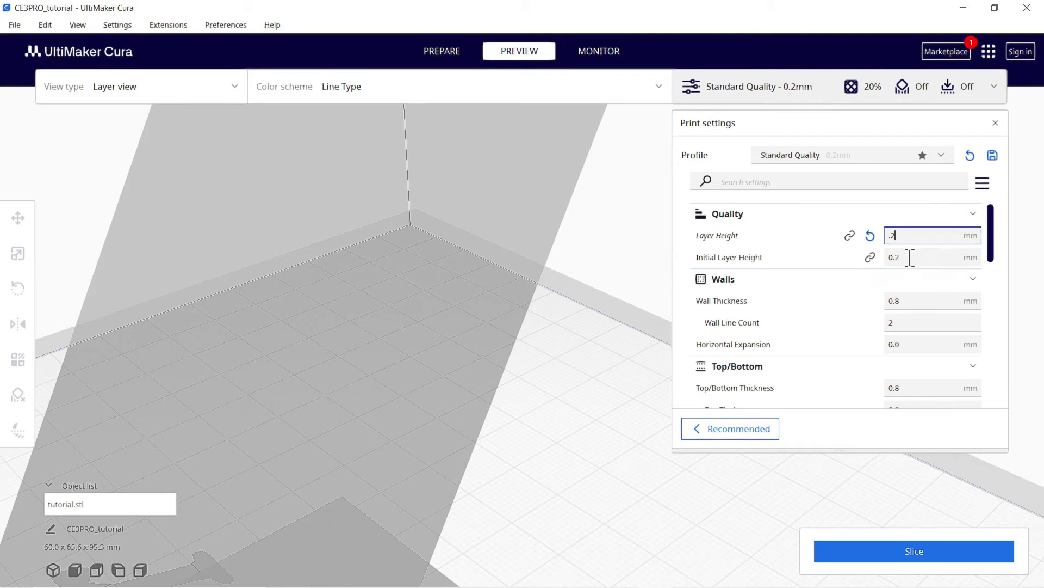
key("Tab")
right_click_drag(488, 425, 508, 360)
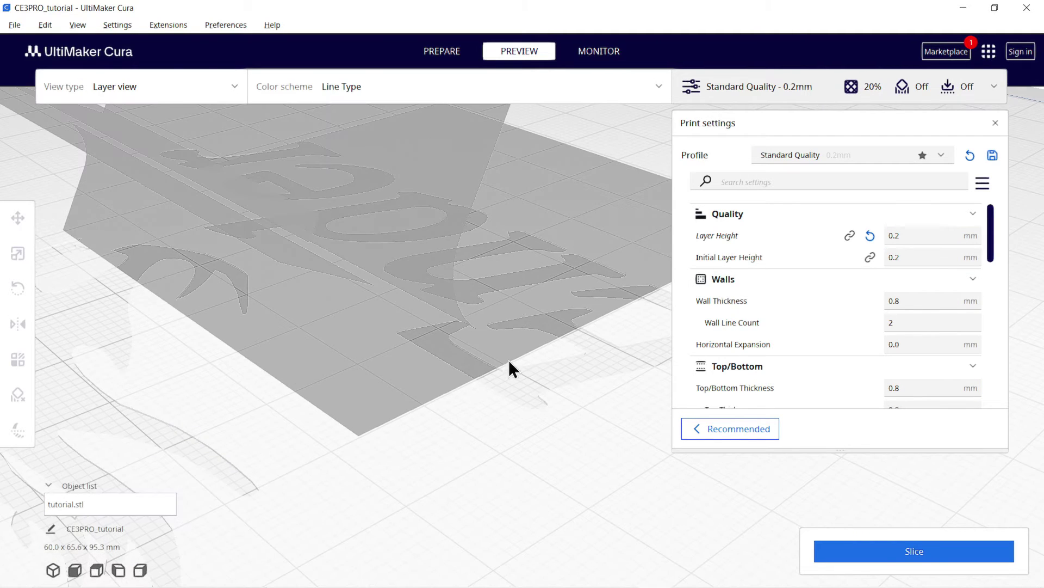
double_click(912, 257)
key("BackSpace")
type("0.3")
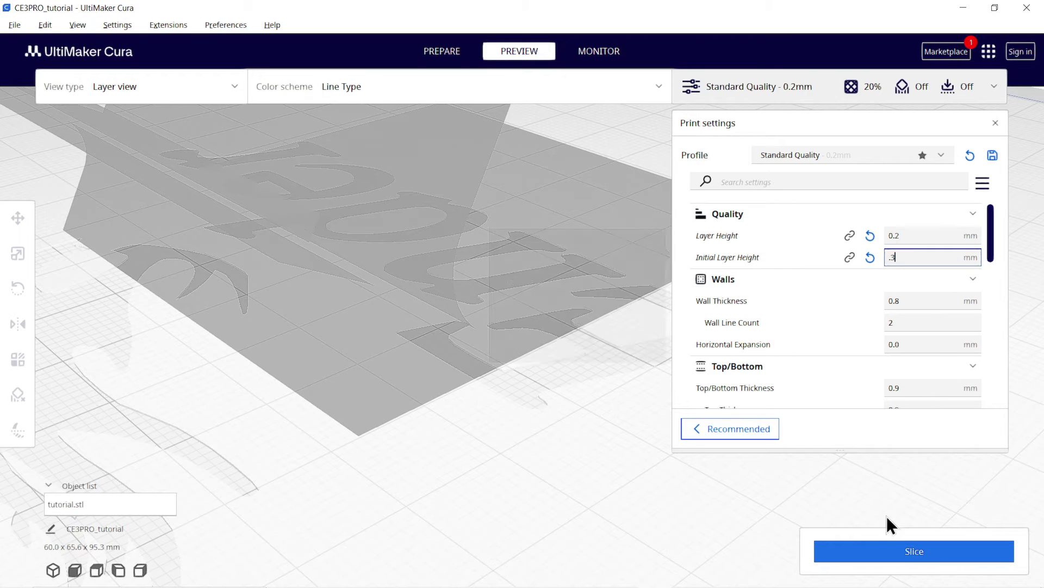
left_click(897, 550)
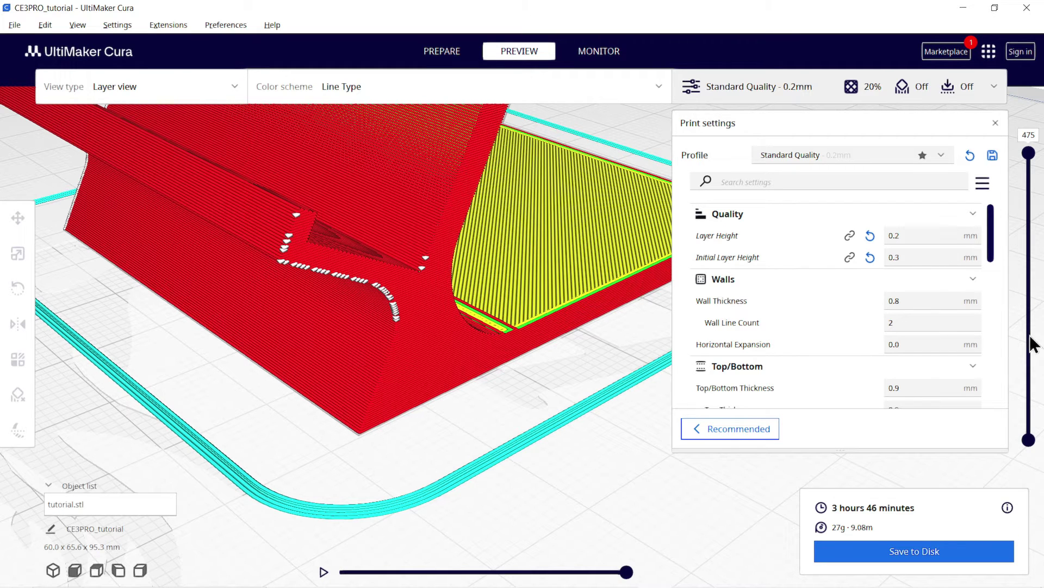
Examine the re-sliced phone stand, lowering the preview to layer 252 to view the back plate's inner structure
scroll(380, 248, "down", 3)
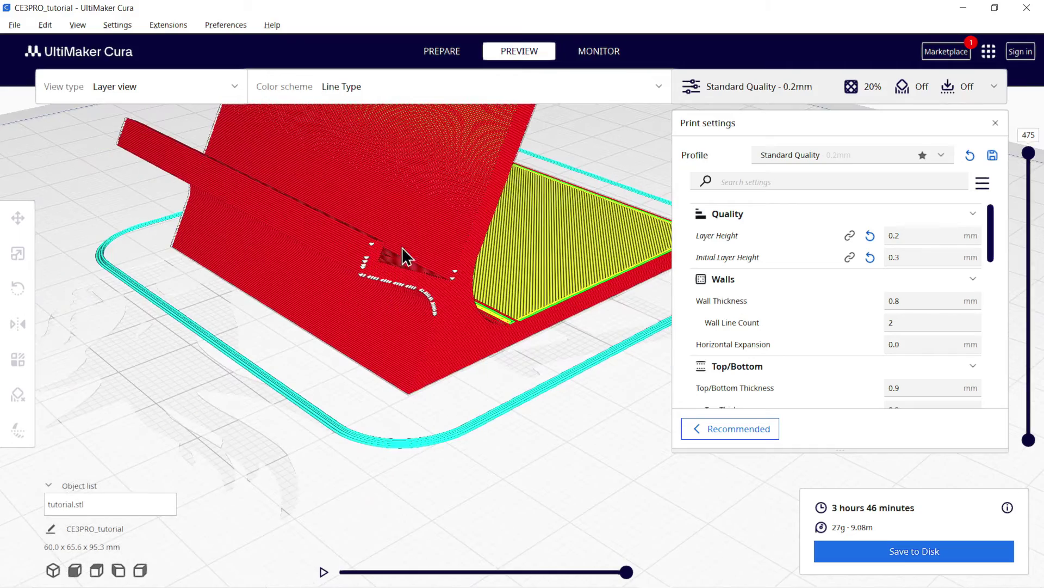
scroll(338, 432, "up", 5)
scroll(353, 388, "down", 5)
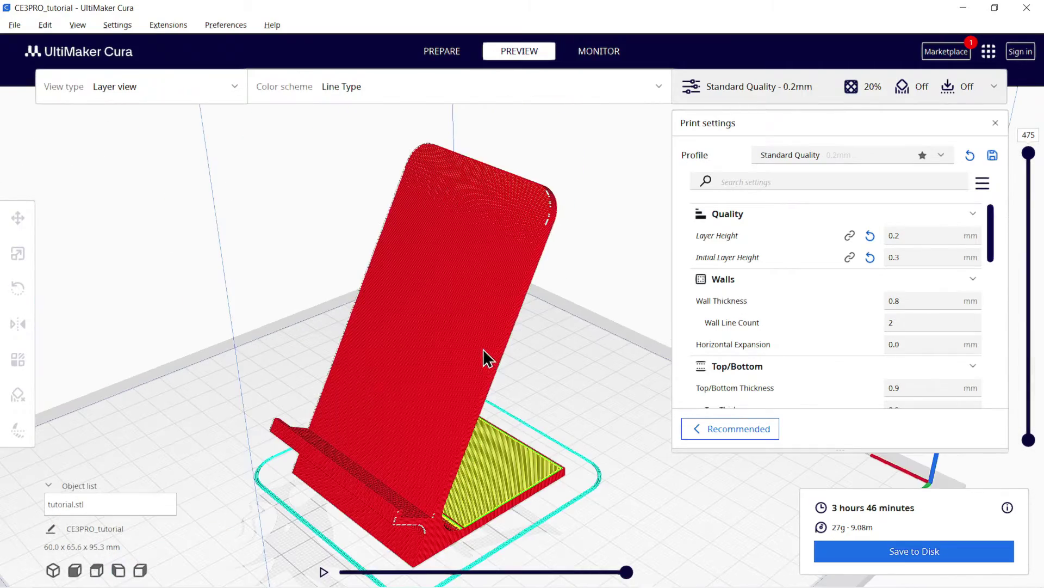
right_click_drag(483, 356, 479, 408)
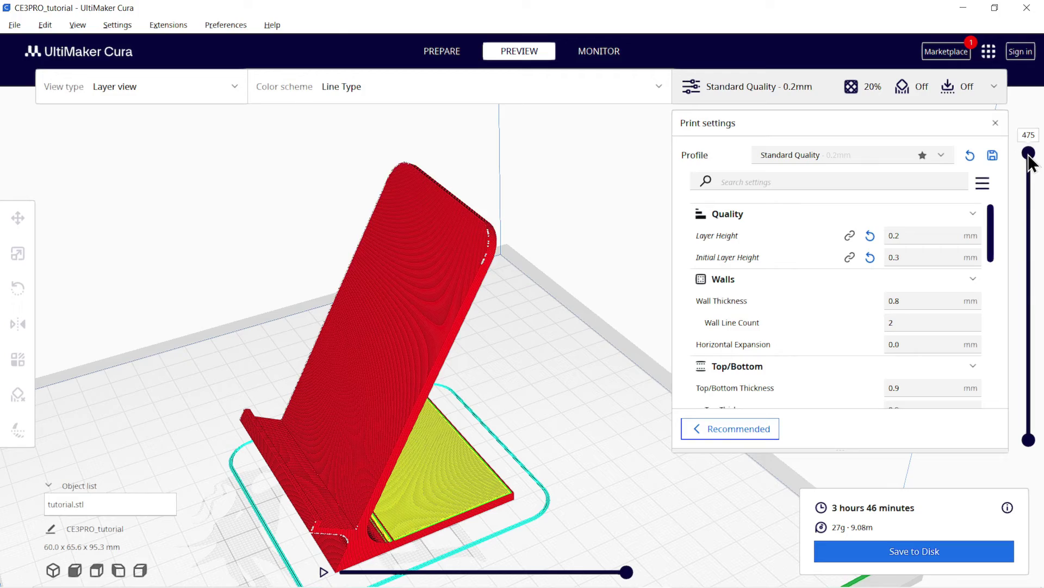
left_click_drag(1028, 153, 1028, 278)
scroll(493, 407, "up", 5)
scroll(468, 292, "up", 4)
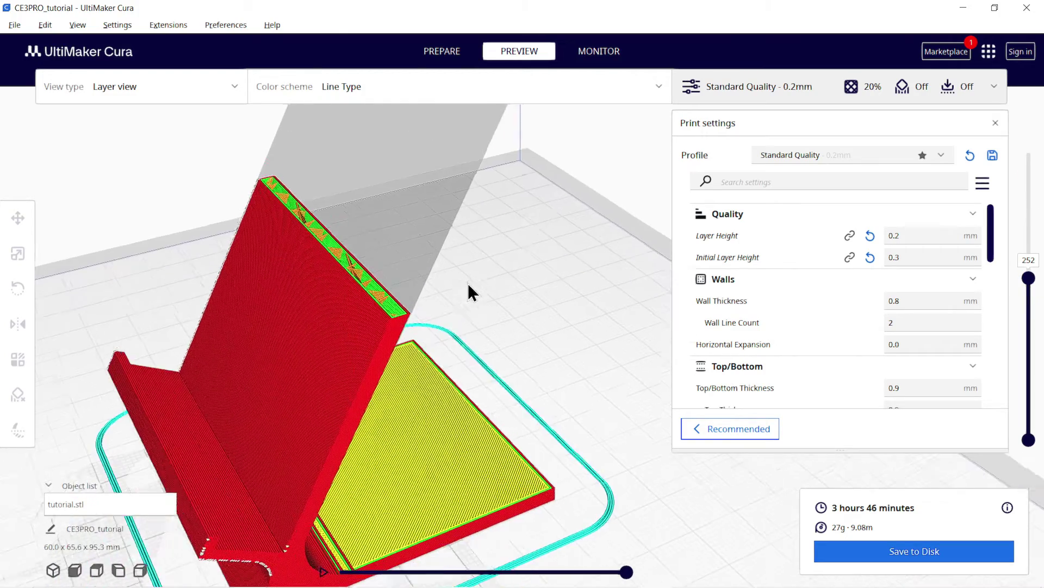
scroll(448, 325, "up", 4)
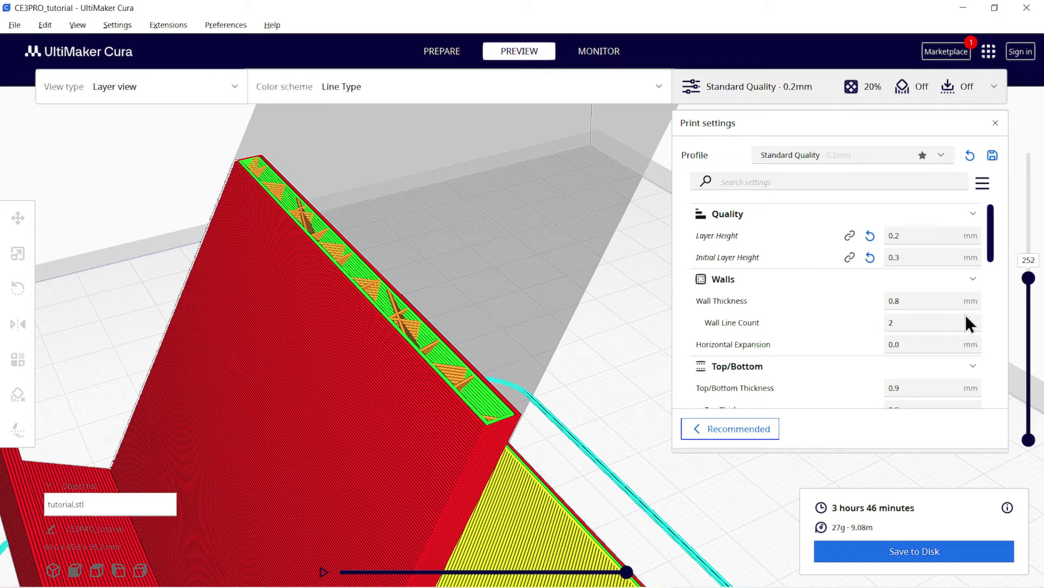
Set the wall thickness to 1 mm, re-slice the phone stand and inspect the back plate's walls
double_click(919, 300)
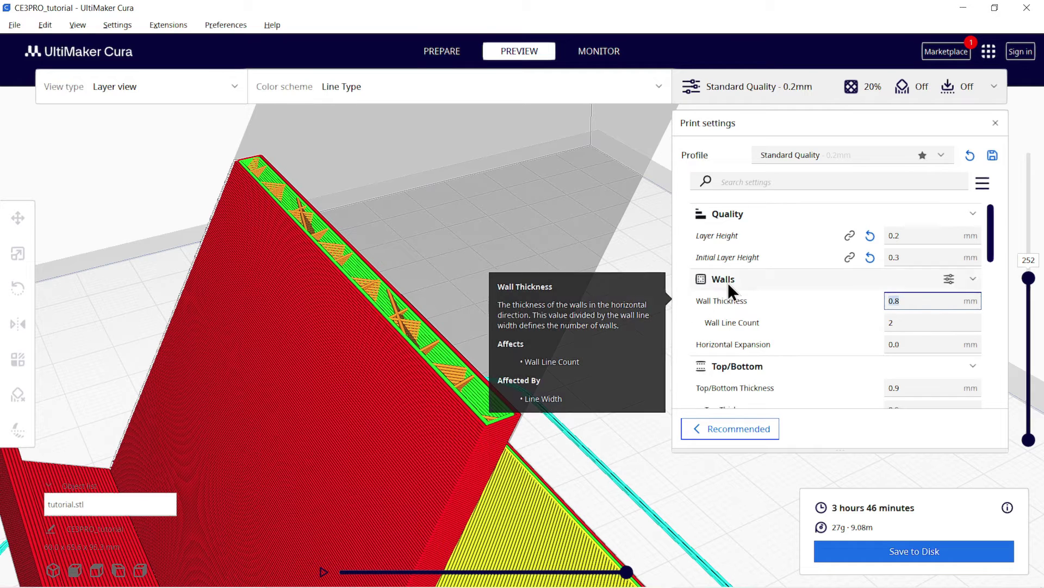
type("1")
left_click(939, 548)
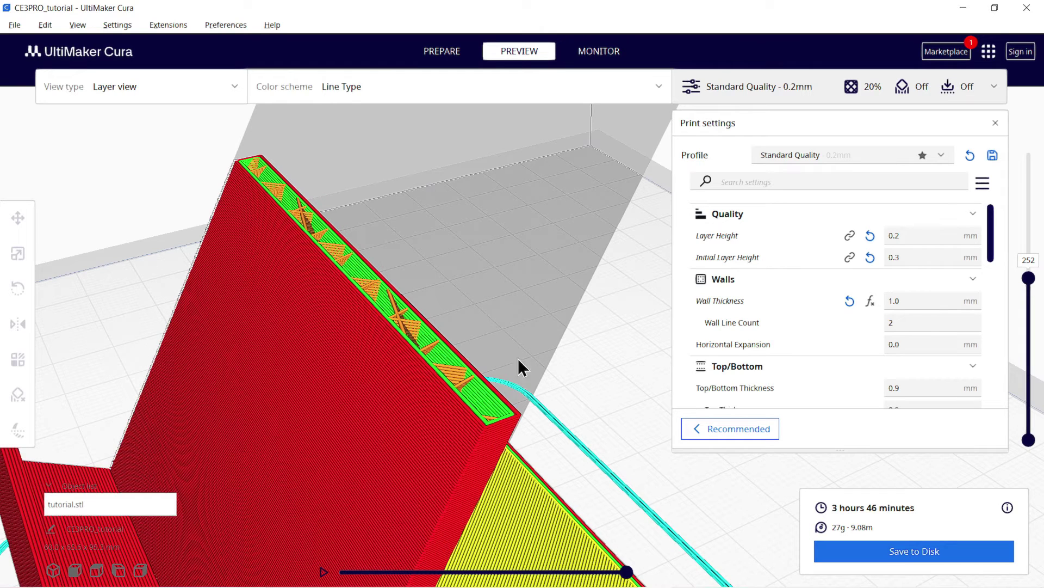
scroll(484, 378, "up", 2)
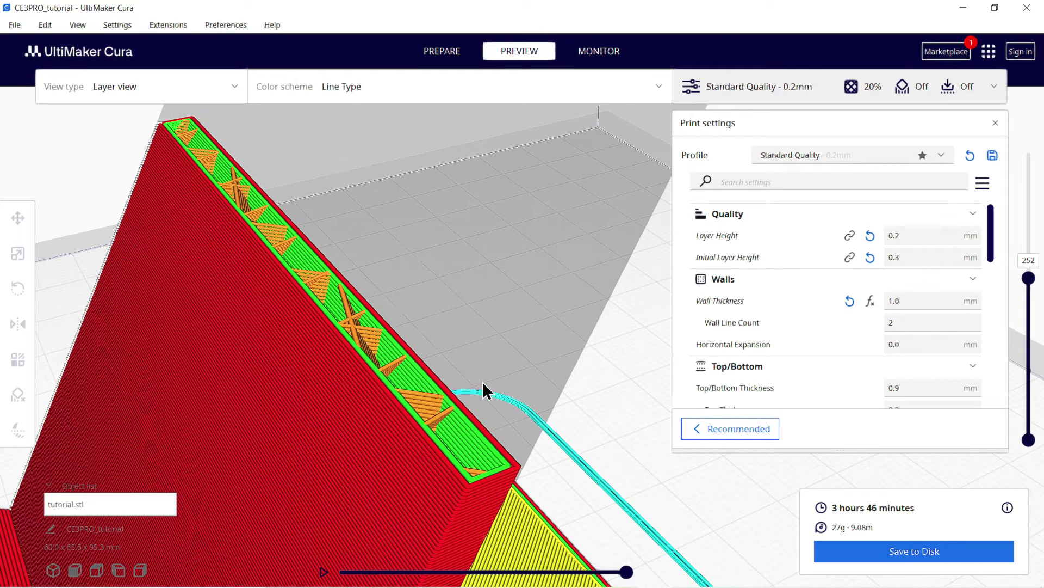
Set the wall line count to 3 and re-slice the phone stand
left_click(888, 324)
type("3")
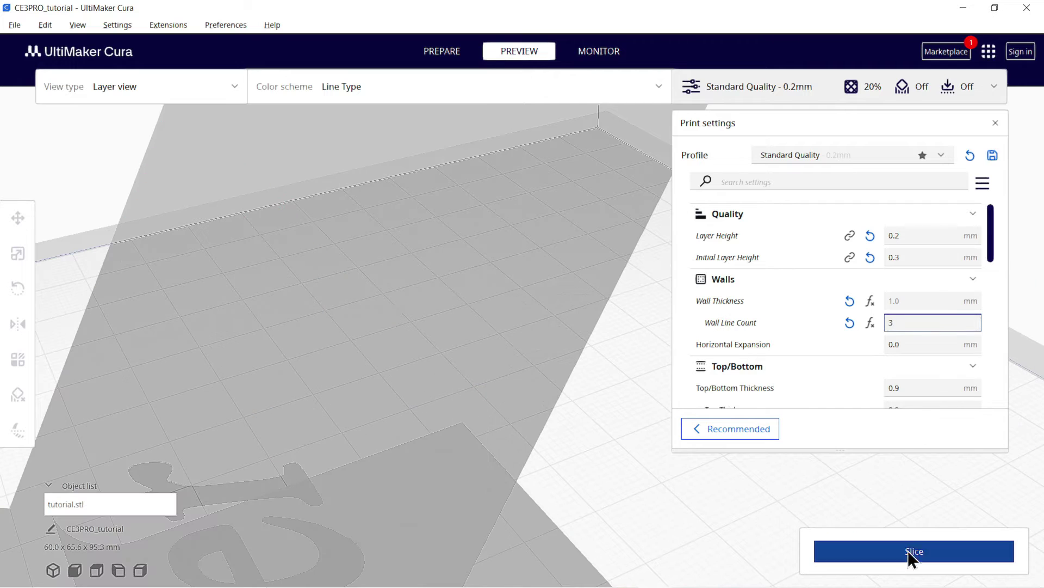
left_click(871, 539)
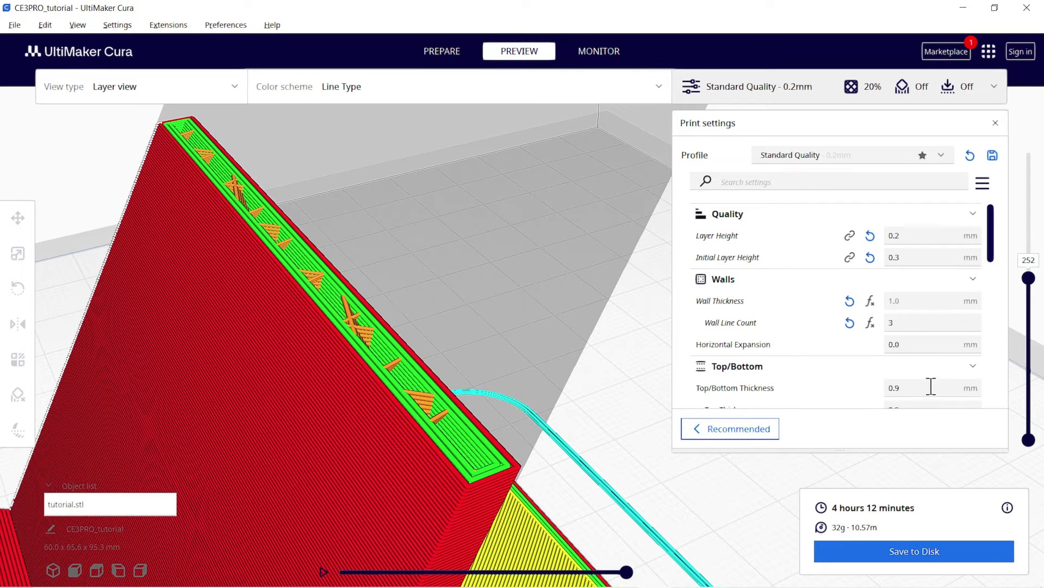
Lower the layer preview to layer 12 to inspect the solid bottom layers and infill inside the stand's base
scroll(913, 348, "down", 3)
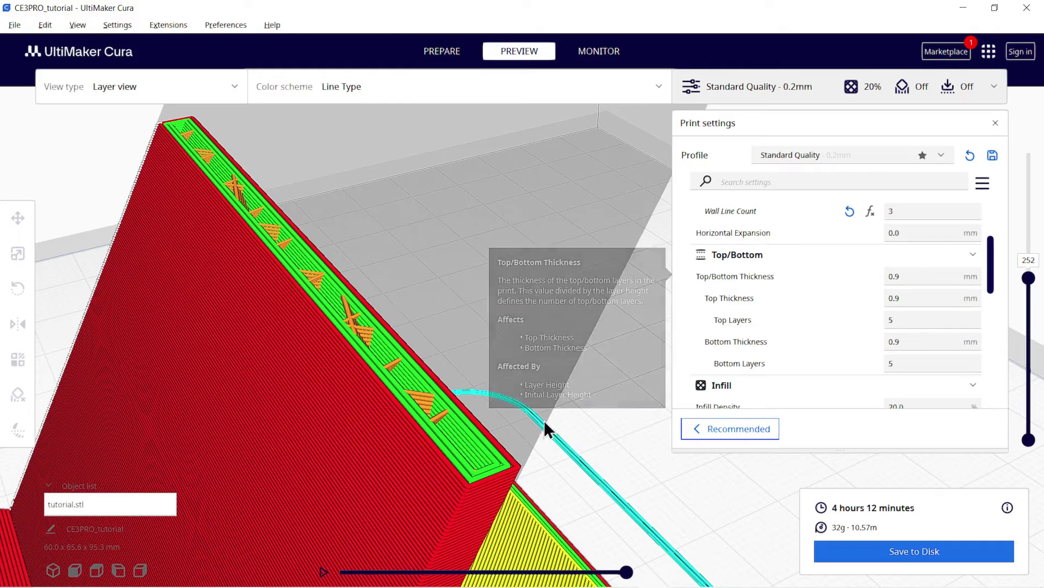
scroll(451, 408, "up", 6)
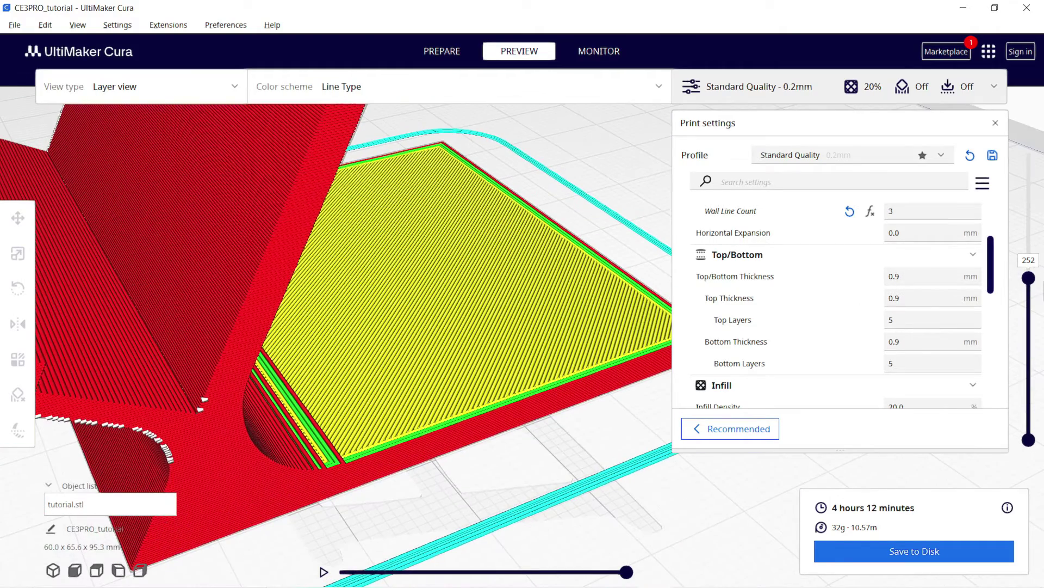
left_click_drag(1029, 278, 1023, 423)
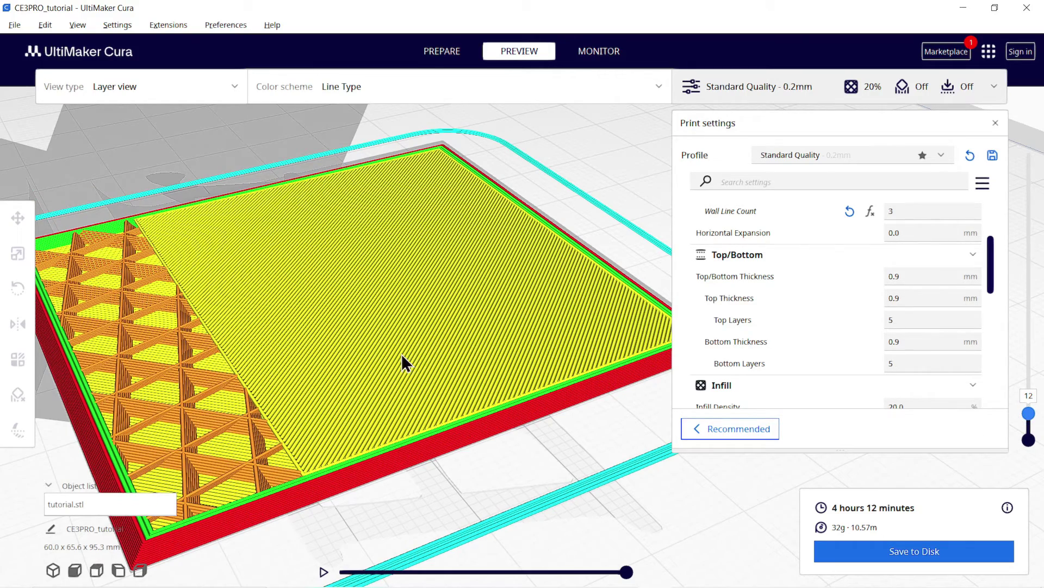
Set the top/bottom thickness to 1.2 mm, keep the bottom thickness at 1.2 mm, and re-slice the model
mouse_move(907, 275)
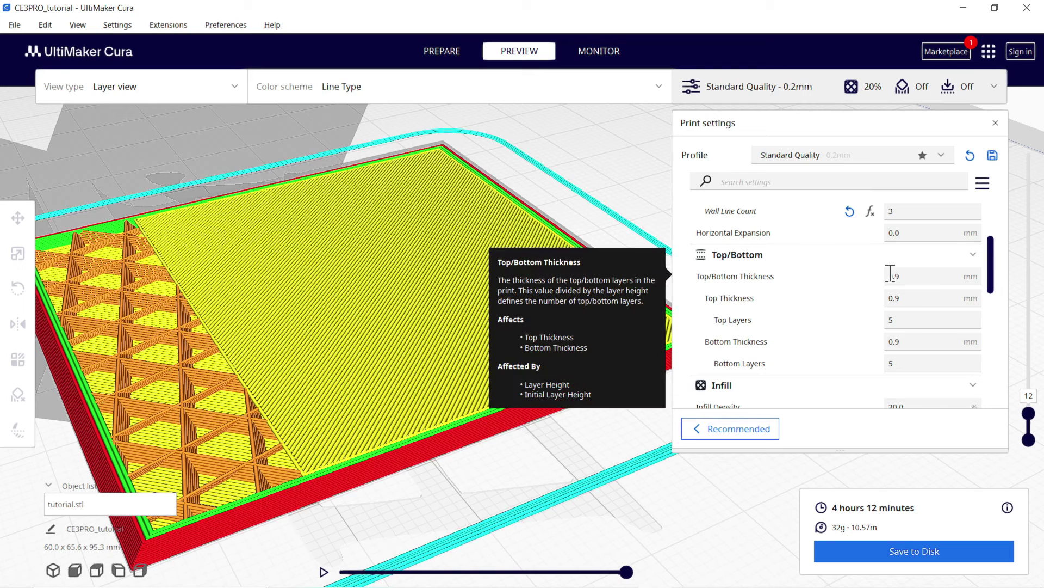
double_click(907, 274)
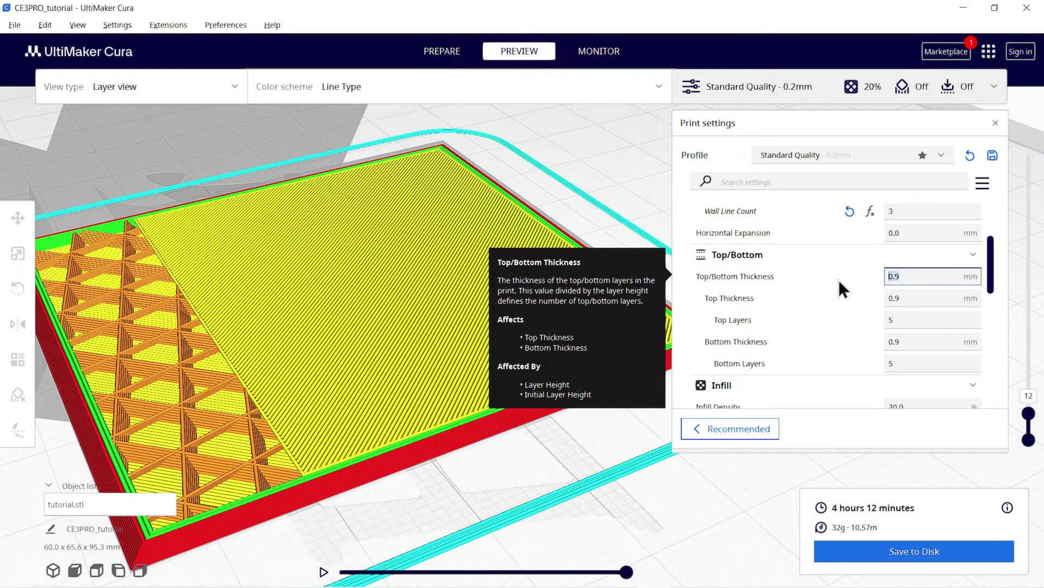
type("1.2")
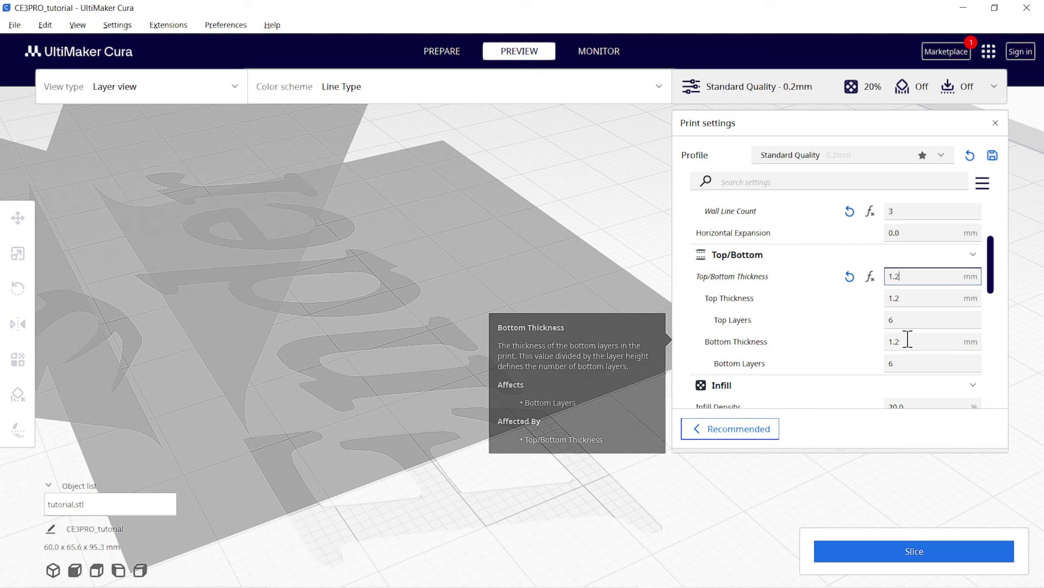
double_click(888, 341)
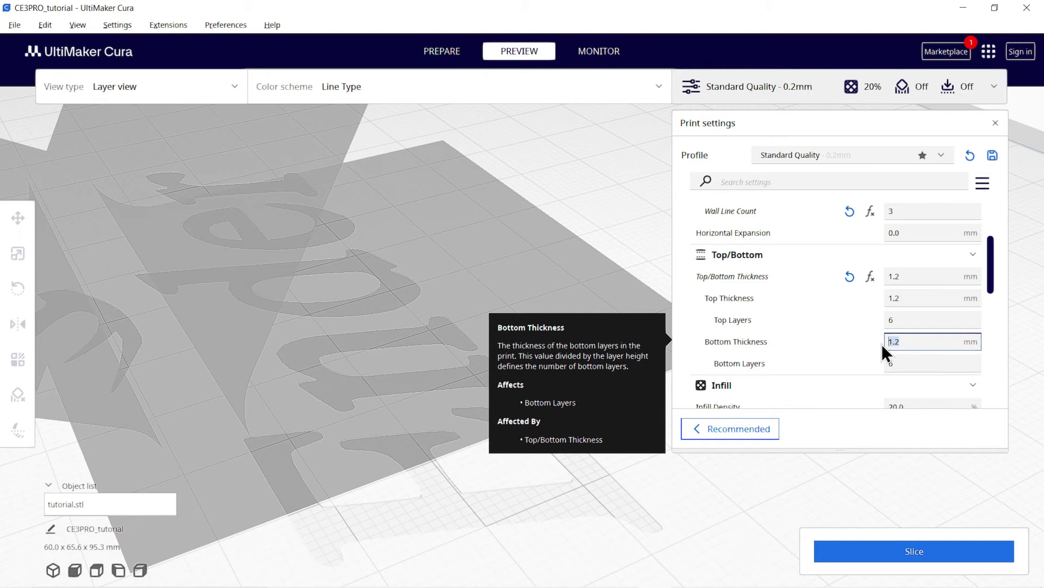
type("1.")
left_click(927, 552)
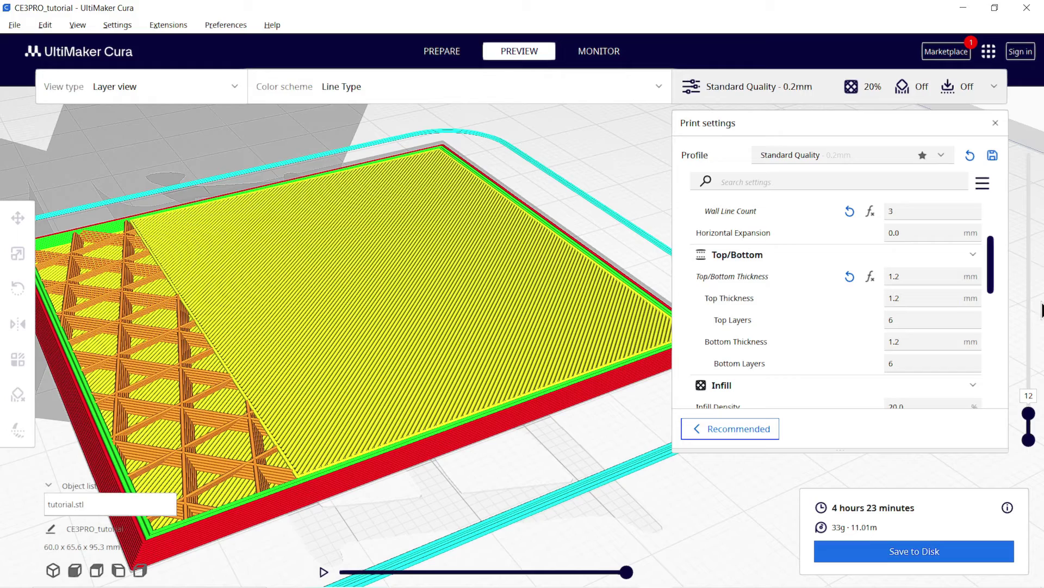
Raise the preview to layer 56, change the infill pattern to Grid and re-slice the phone stand
mouse_move(1029, 415)
left_mouse_down()
mouse_move(1030, 429)
mouse_move(1029, 397)
left_mouse_up()
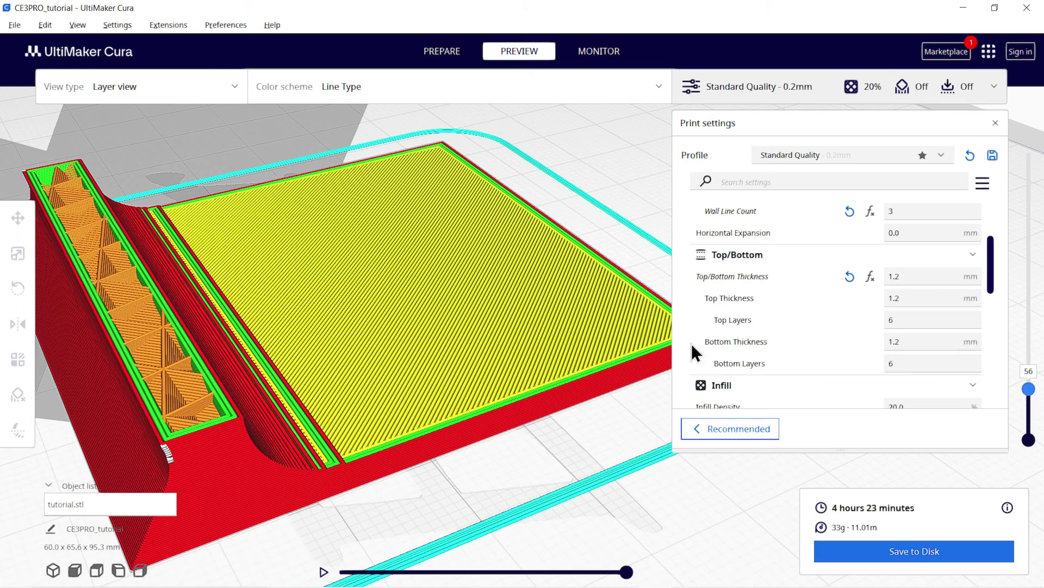
scroll(801, 335, "down", 3)
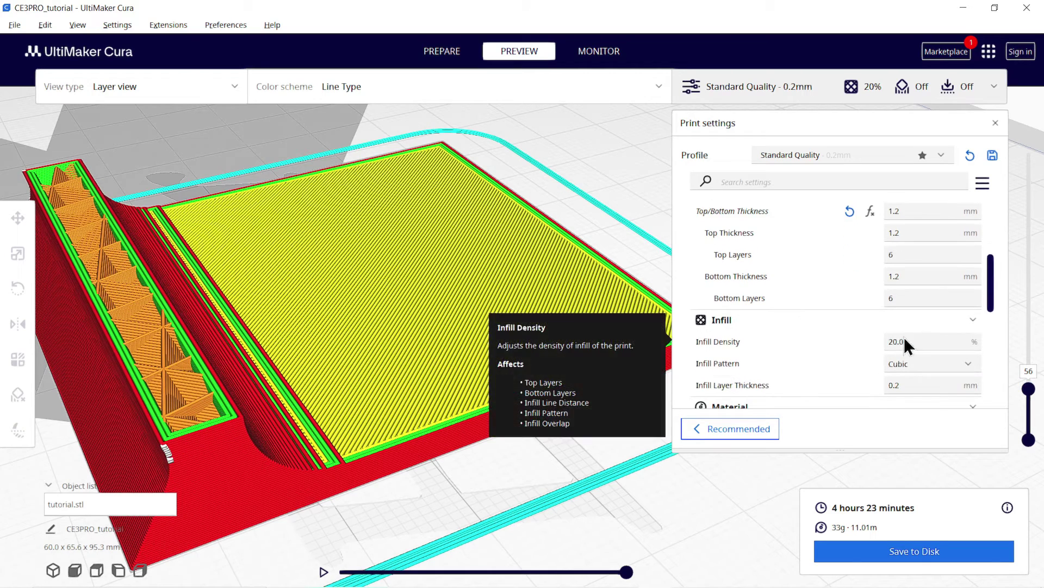
right_click_drag(407, 267, 269, 325)
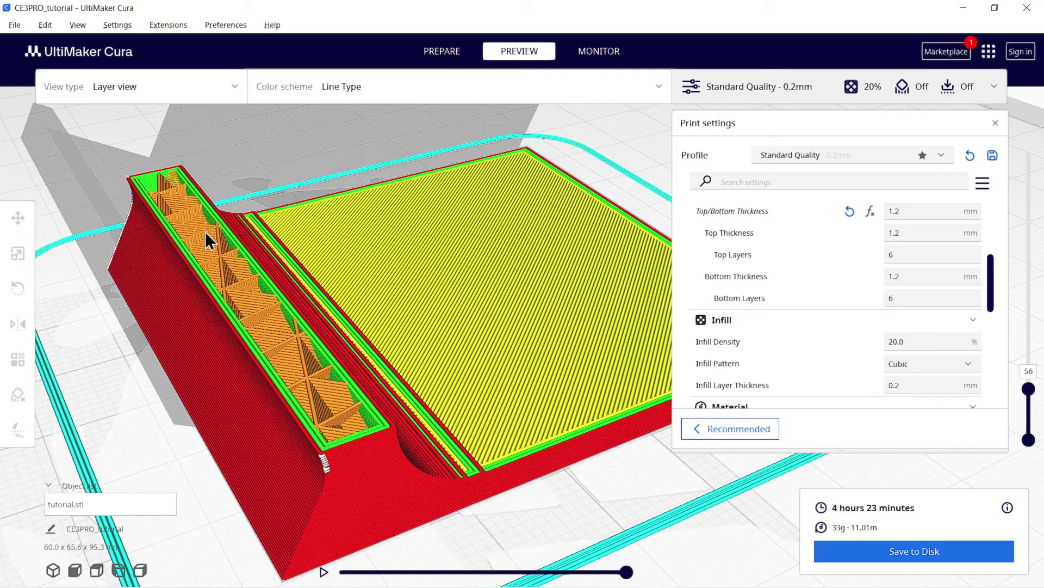
left_click(915, 366)
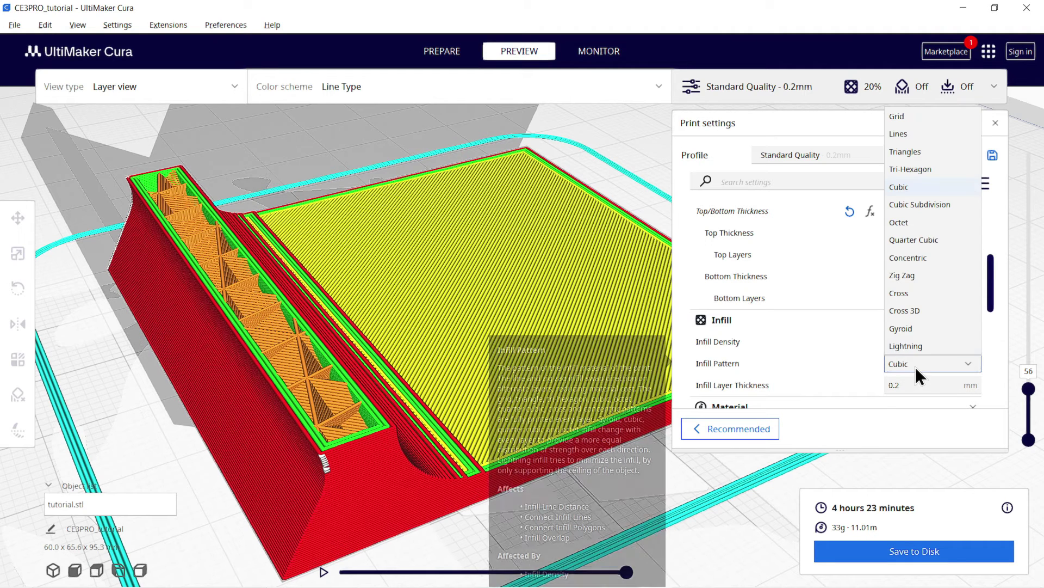
left_click(919, 114)
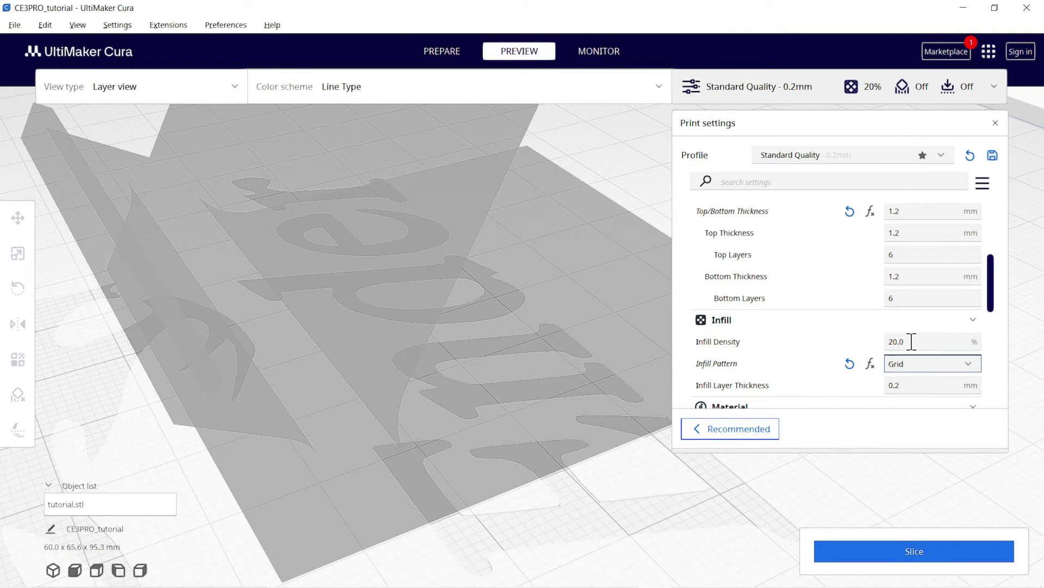
left_click(912, 342)
left_click(953, 552)
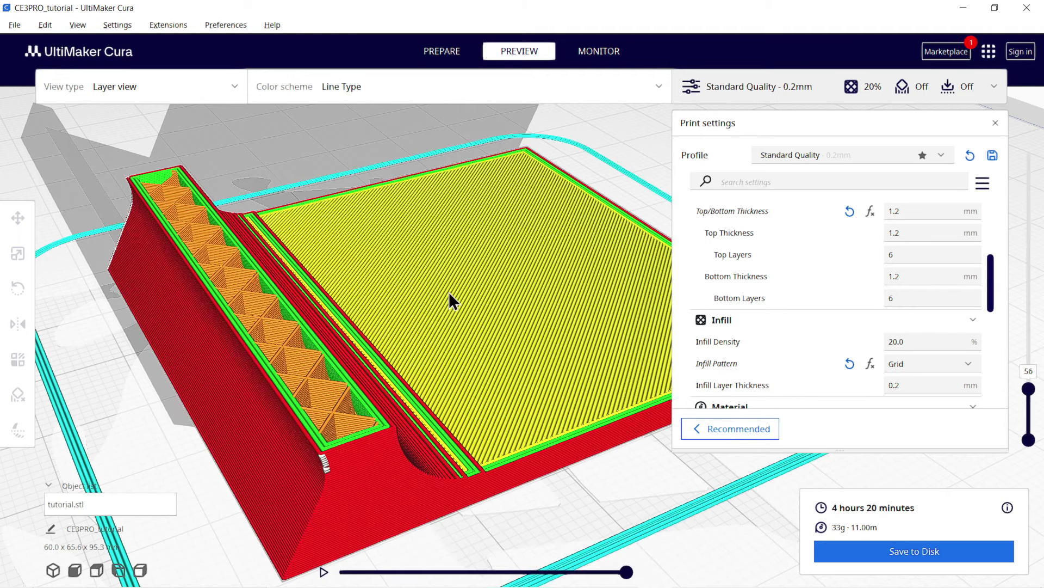
Try an infill density of 80% with a re-slice to inspect the denser infill, and reset the density to 20%
left_click(903, 342)
type("80")
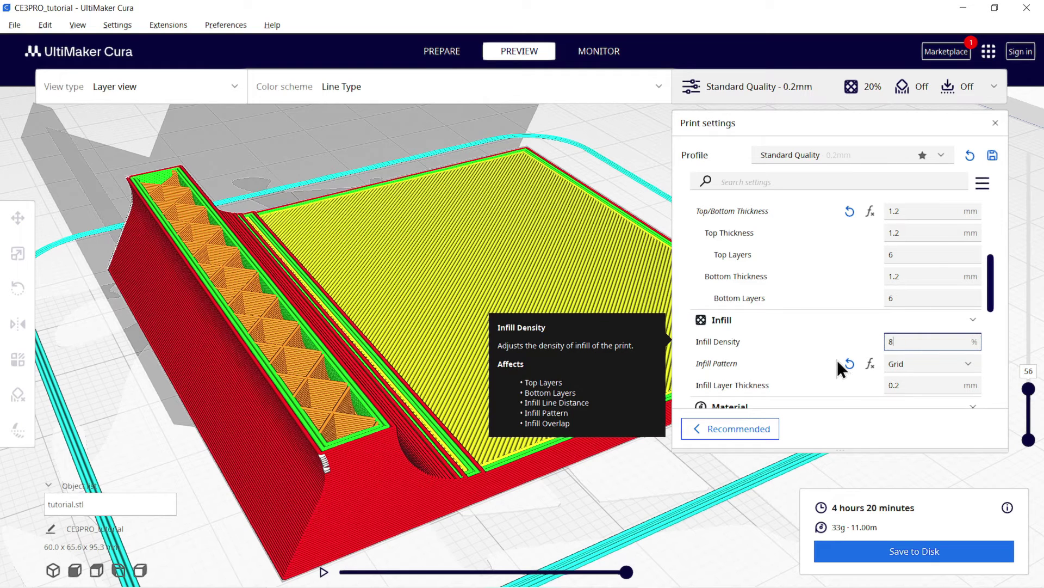
left_click(879, 546)
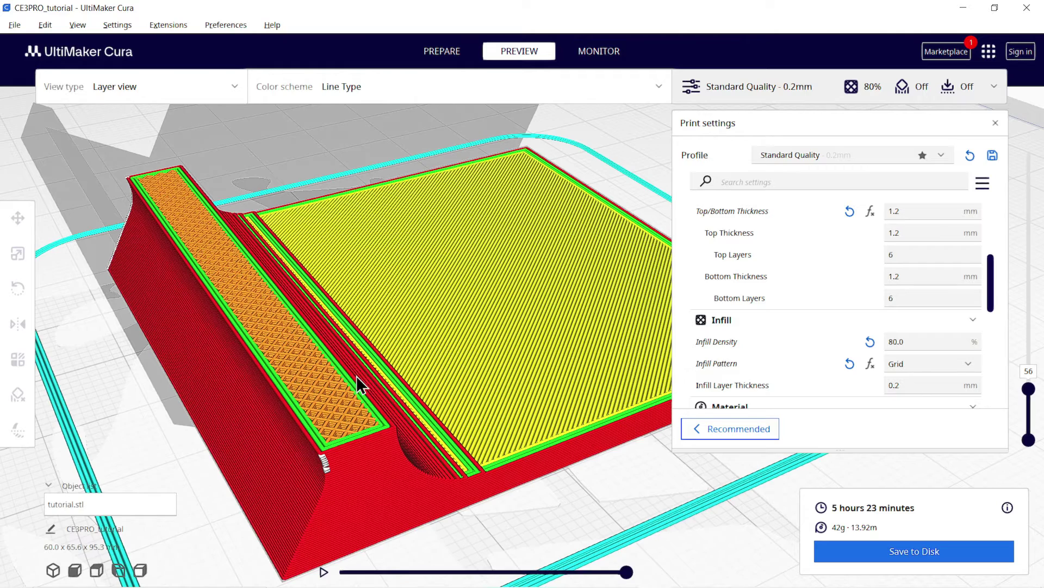
scroll(145, 247, "up", 2)
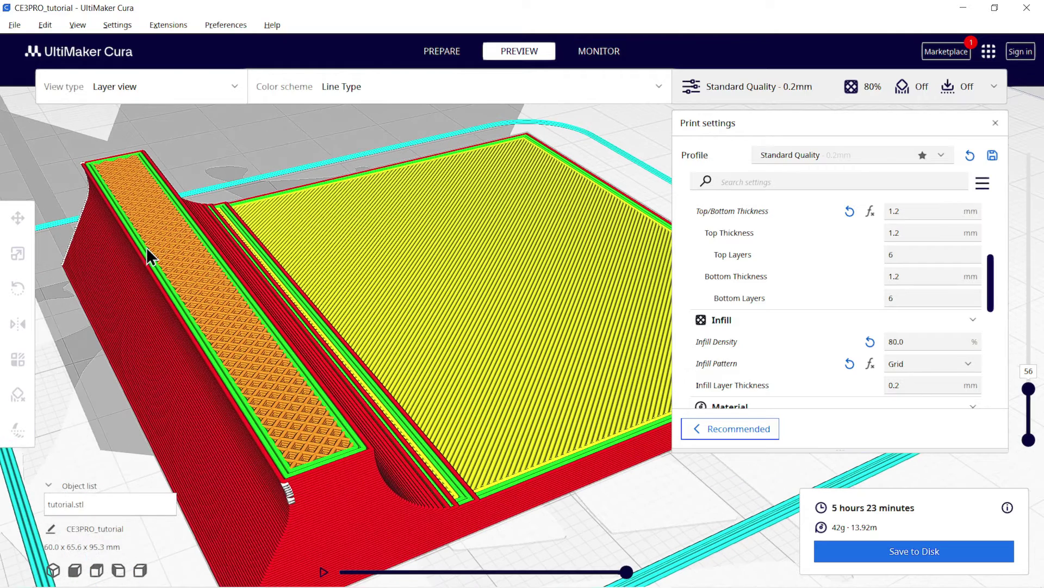
double_click(929, 342)
type("20")
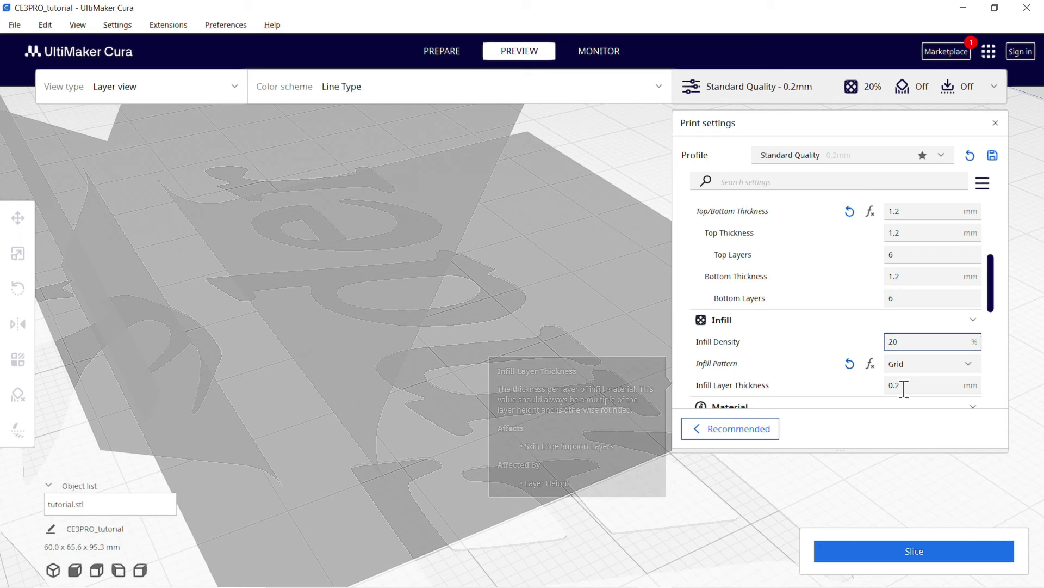
Try an infill layer thickness of 1 mm with a re-slice, and set the thickness back to 0.2 mm
left_click(895, 385)
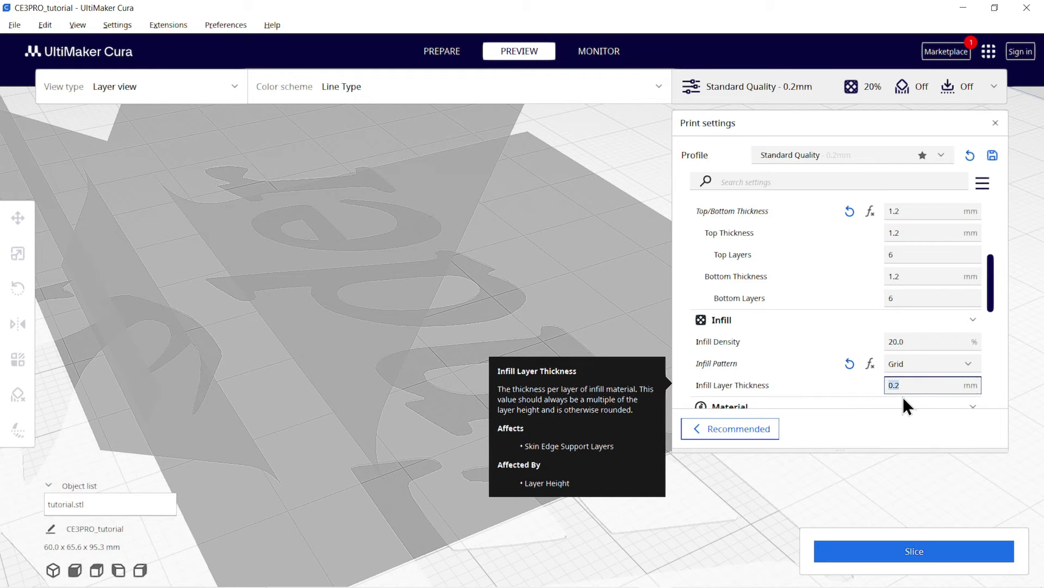
type("1")
left_click(925, 550)
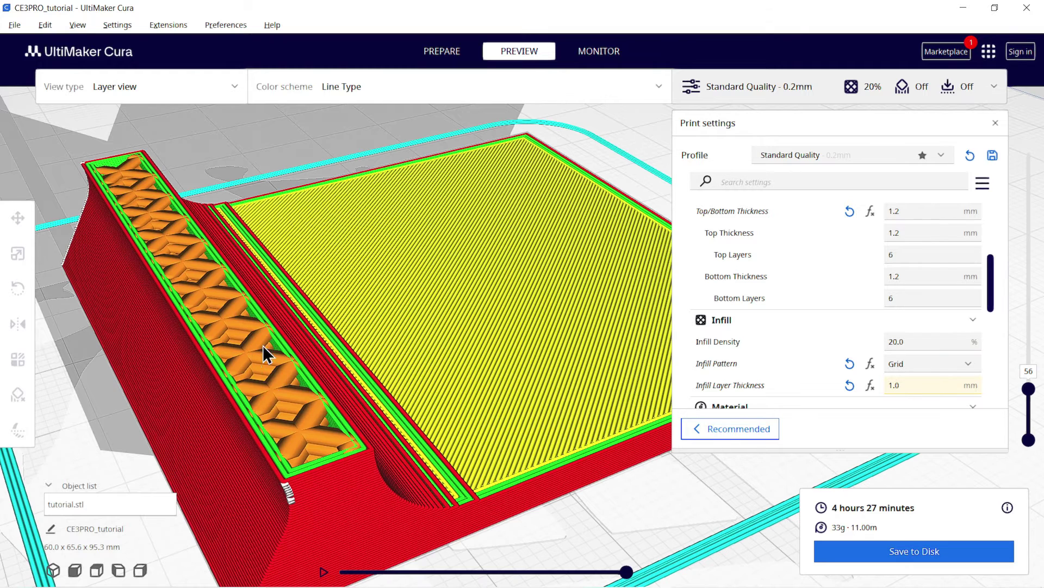
left_click(888, 385)
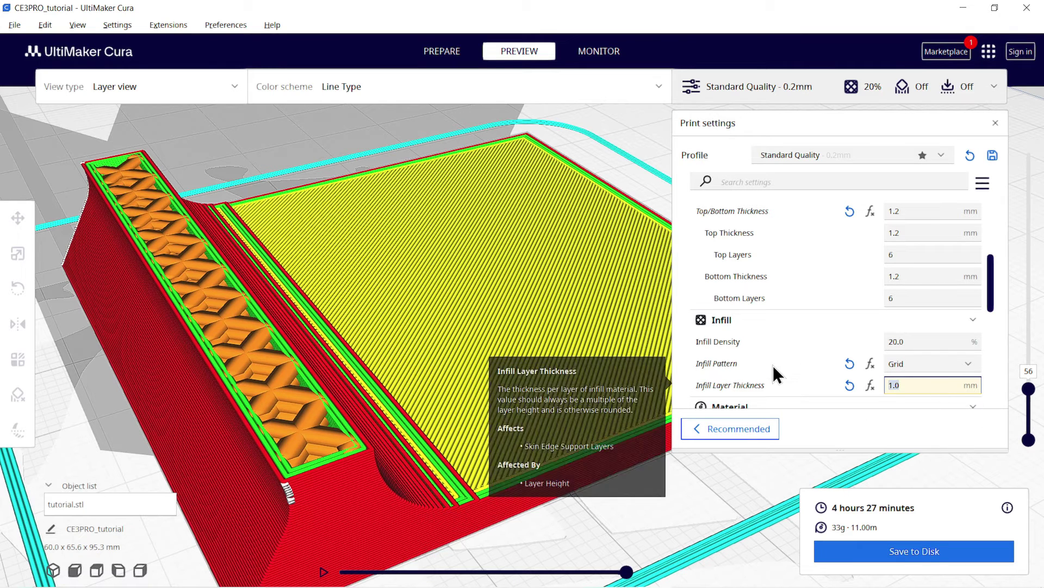
type("0.2")
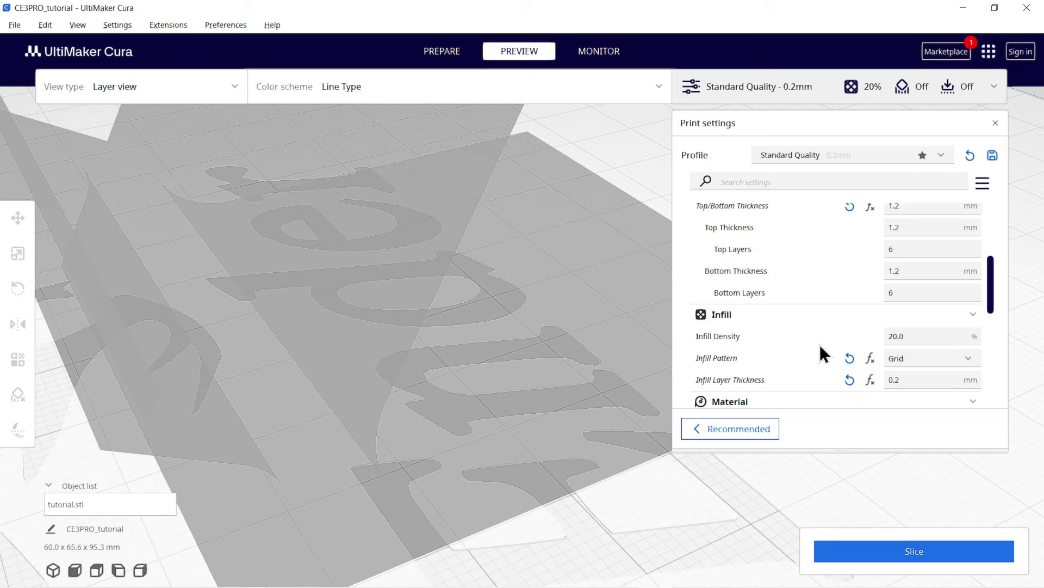
Review the material temperature, print speed, retraction, cooling, support and build plate adhesion settings, reading the descriptions of retraction, print cooling and support generation
scroll(821, 344, "down", 4)
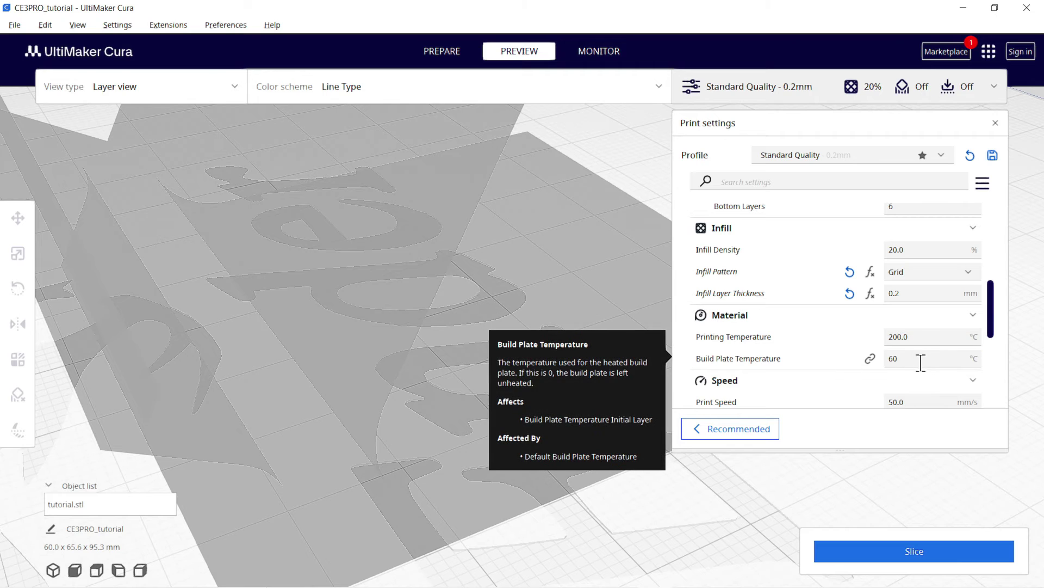
scroll(772, 348, "down", 4)
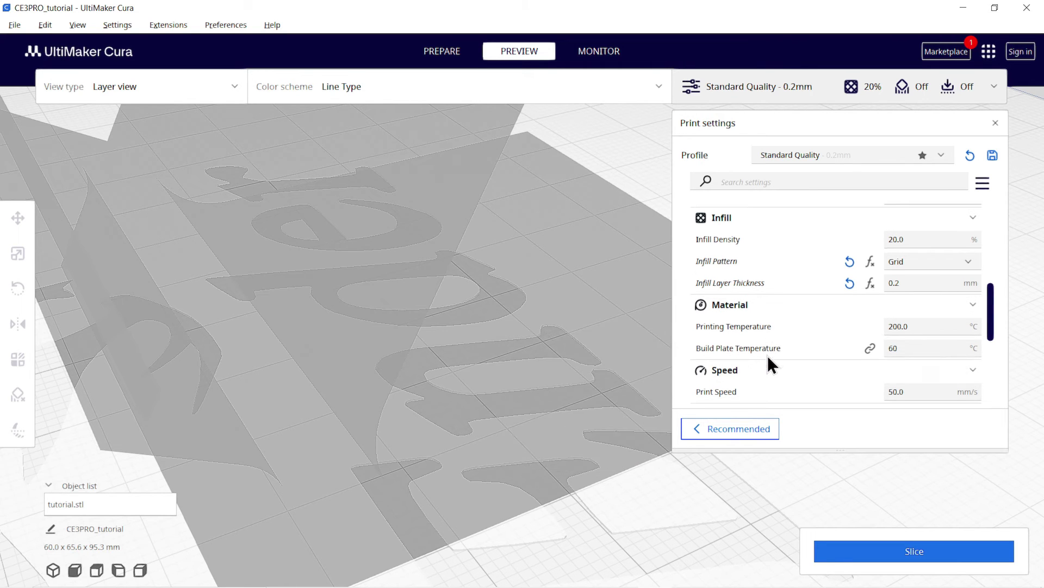
scroll(762, 370, "down", 5)
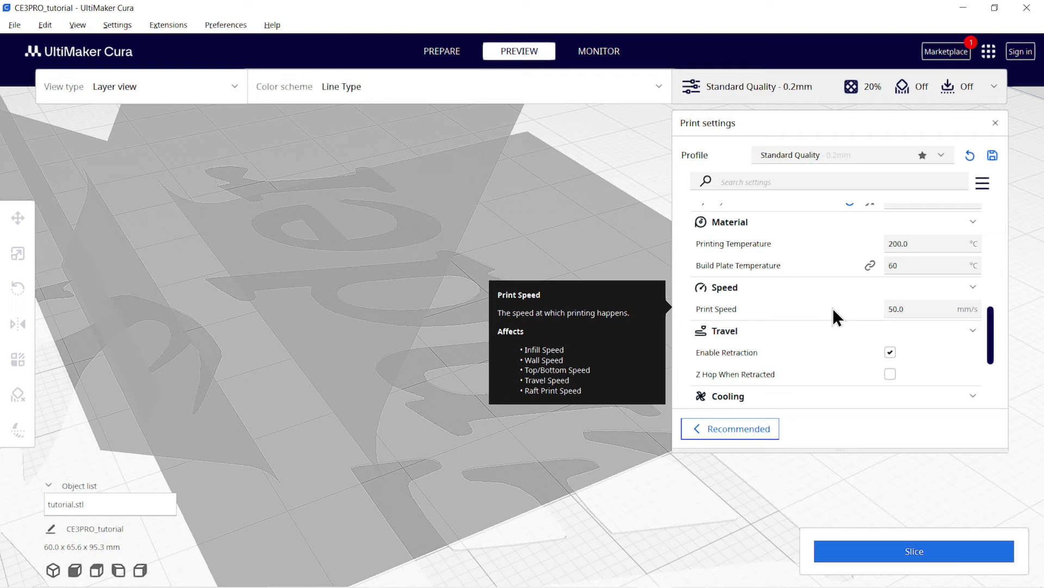
scroll(830, 308, "down", 3)
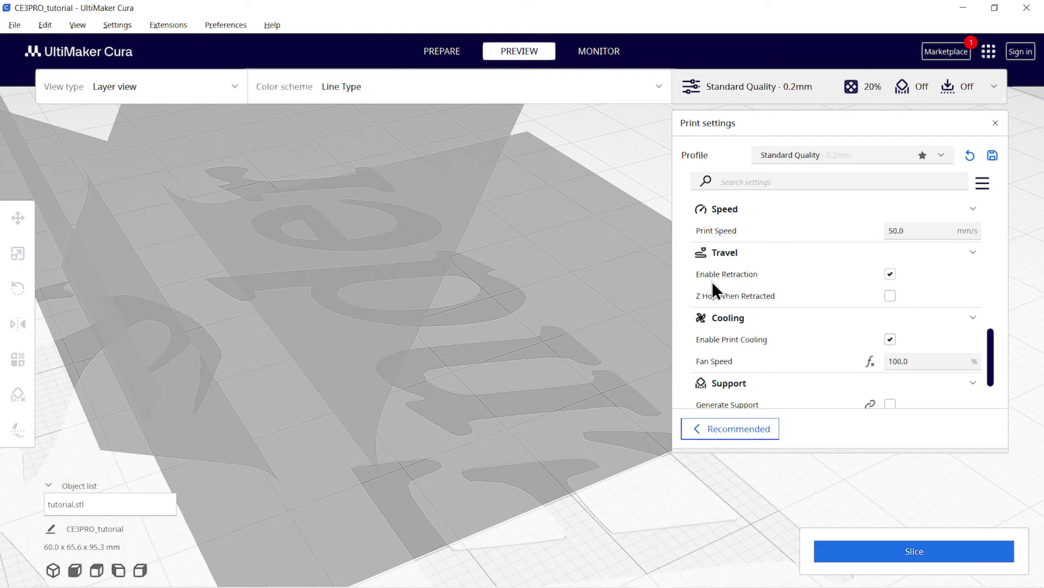
mouse_move(744, 275)
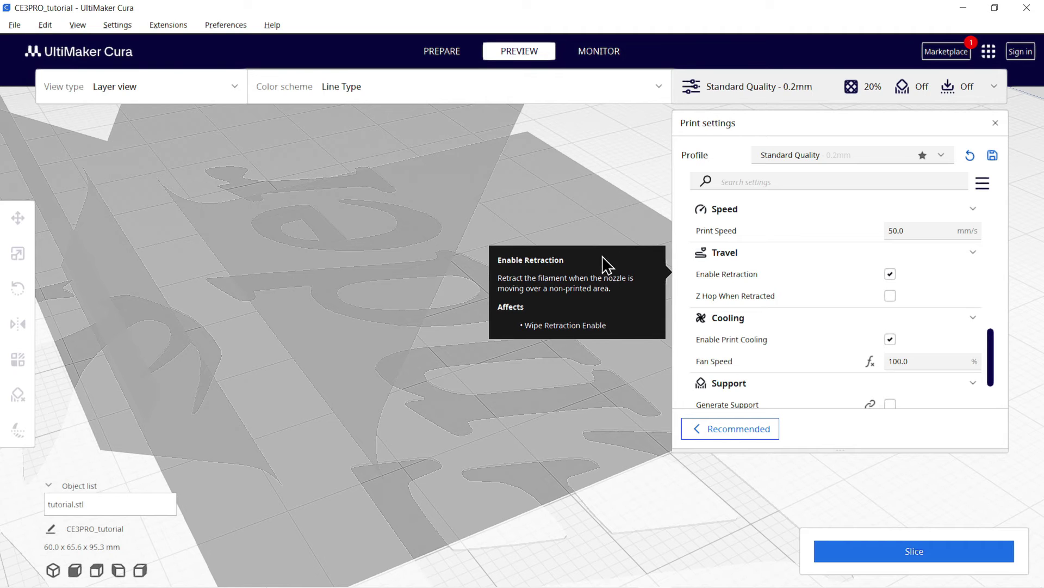
mouse_move(772, 301)
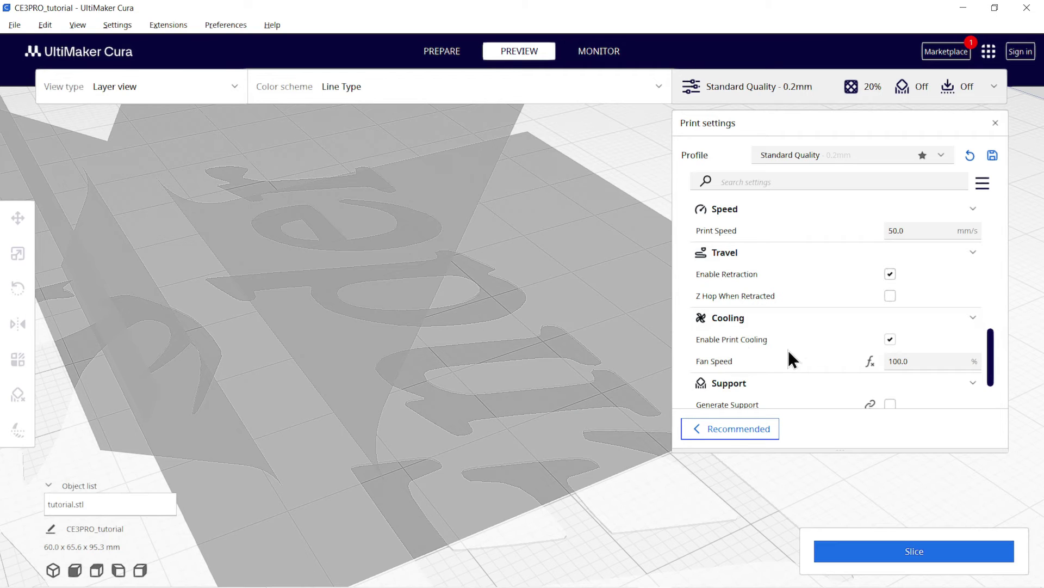
scroll(788, 350, "down", 3)
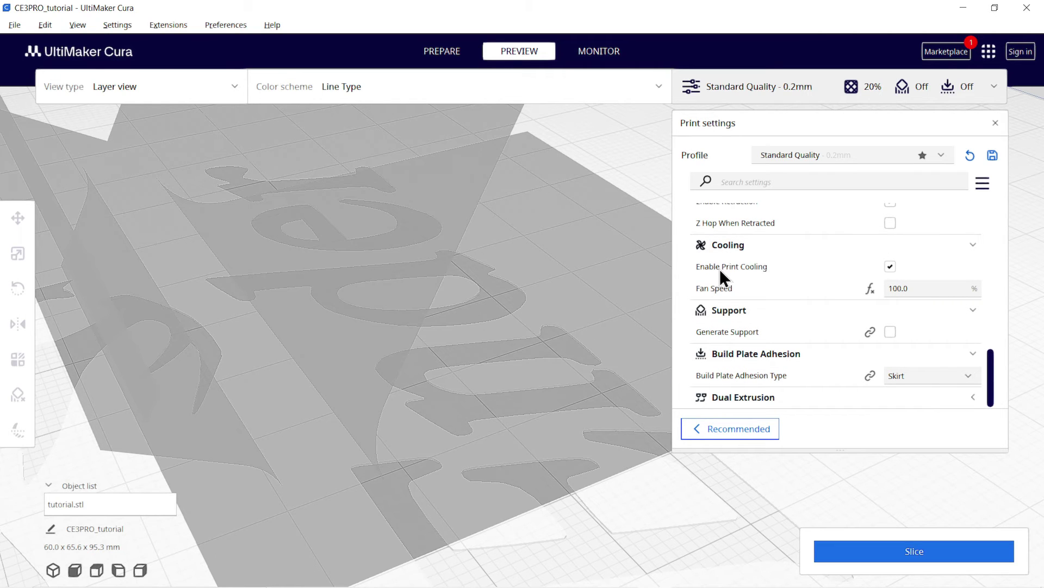
mouse_move(824, 277)
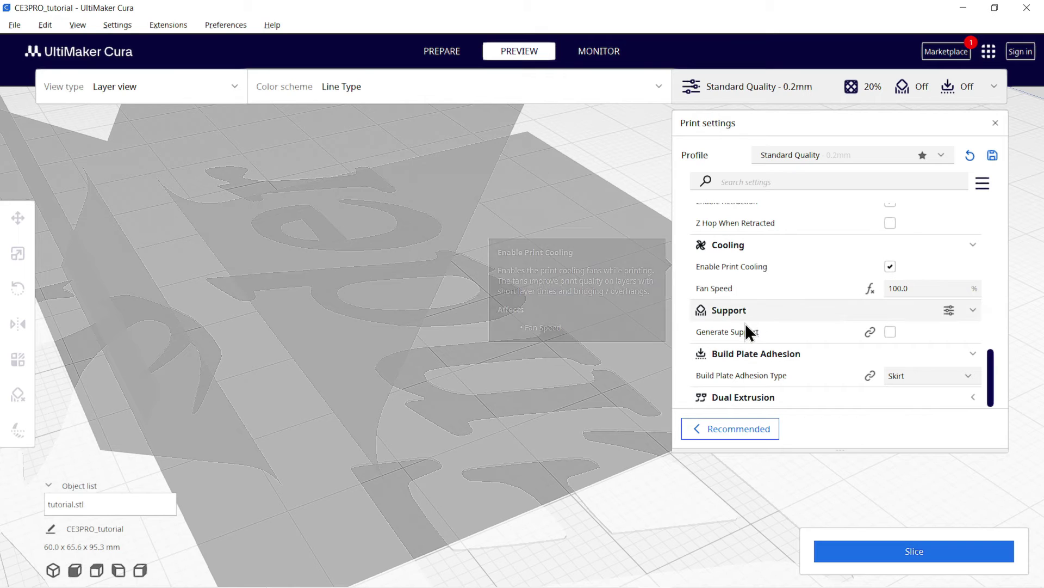
mouse_move(723, 330)
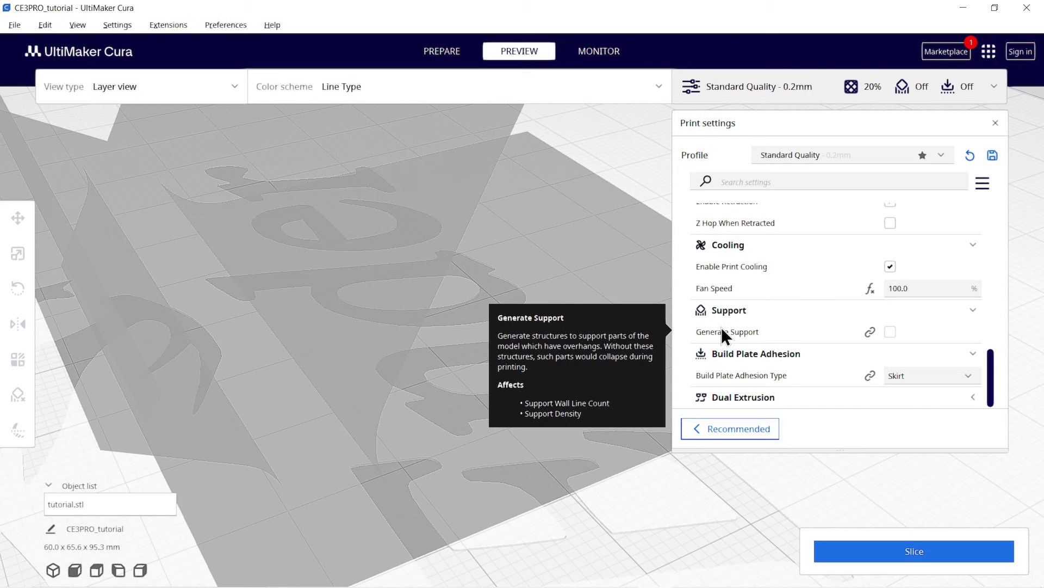
Re-slice the phone stand with the current settings and view the partial print at layer 56 with its surrounding skirt
left_click(911, 550)
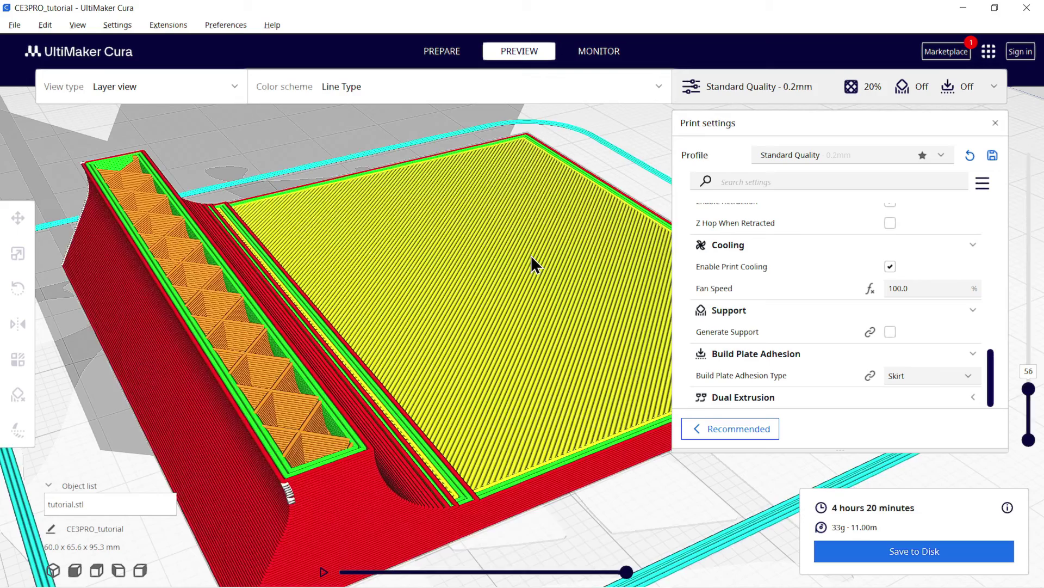
scroll(531, 255, "down", 3)
right_click_drag(532, 264, 754, 328)
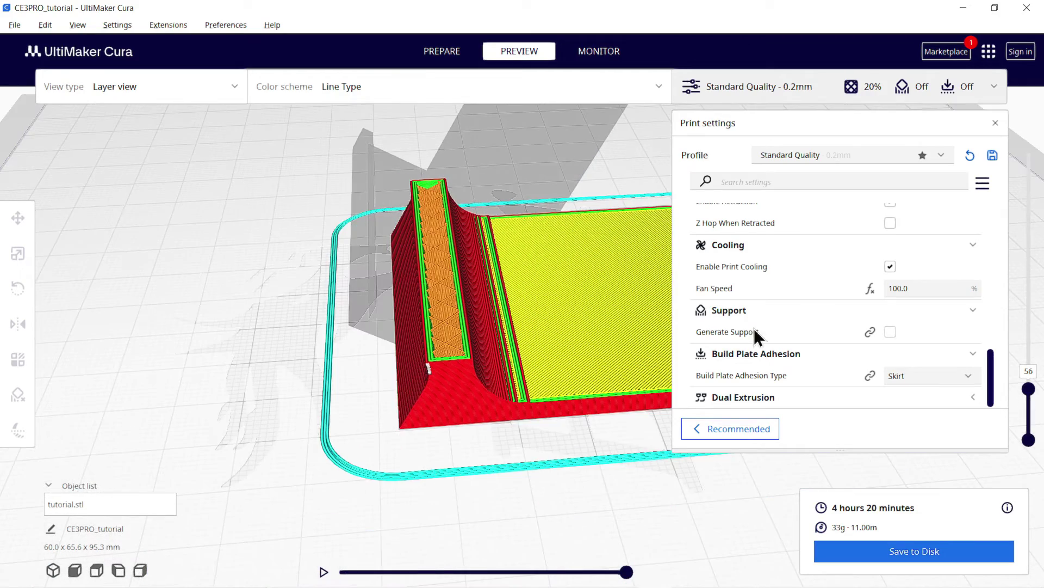
Try enabling support generation with a re-slice, and show the supported print up to layer 434
left_click(893, 332)
scroll(912, 367, "down", 1)
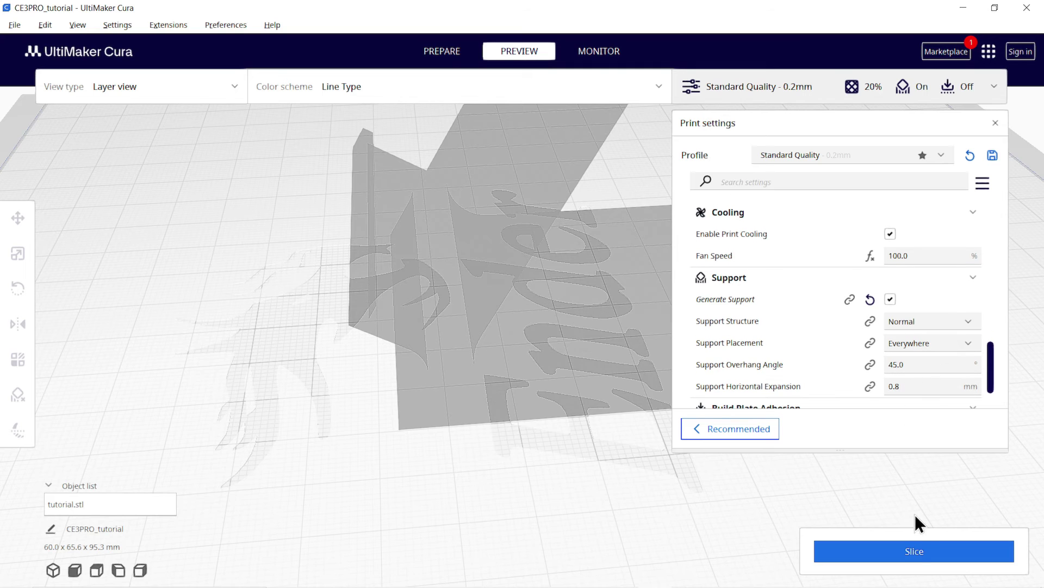
left_click(917, 550)
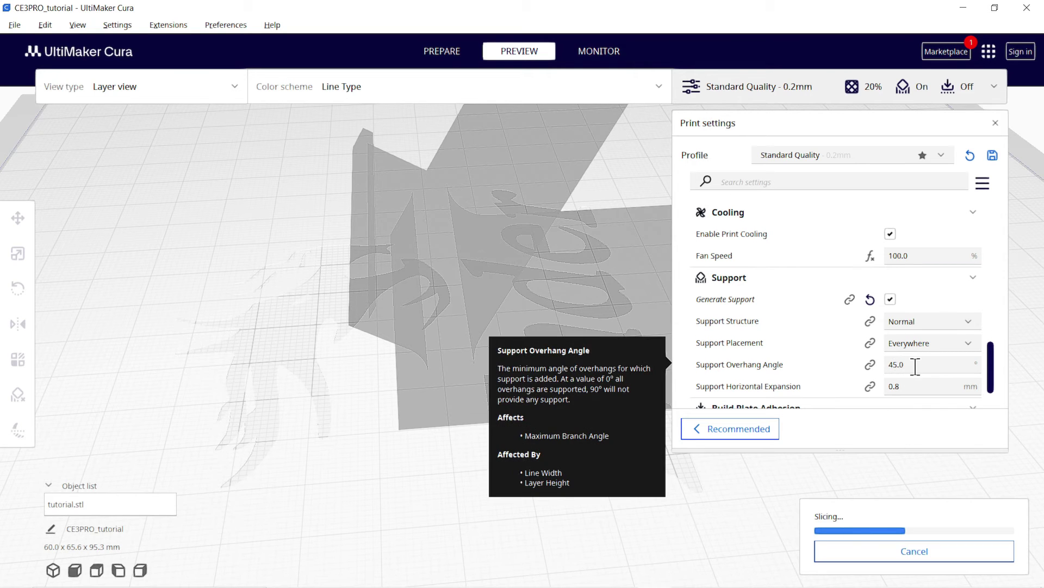
right_click_drag(544, 348, 491, 335)
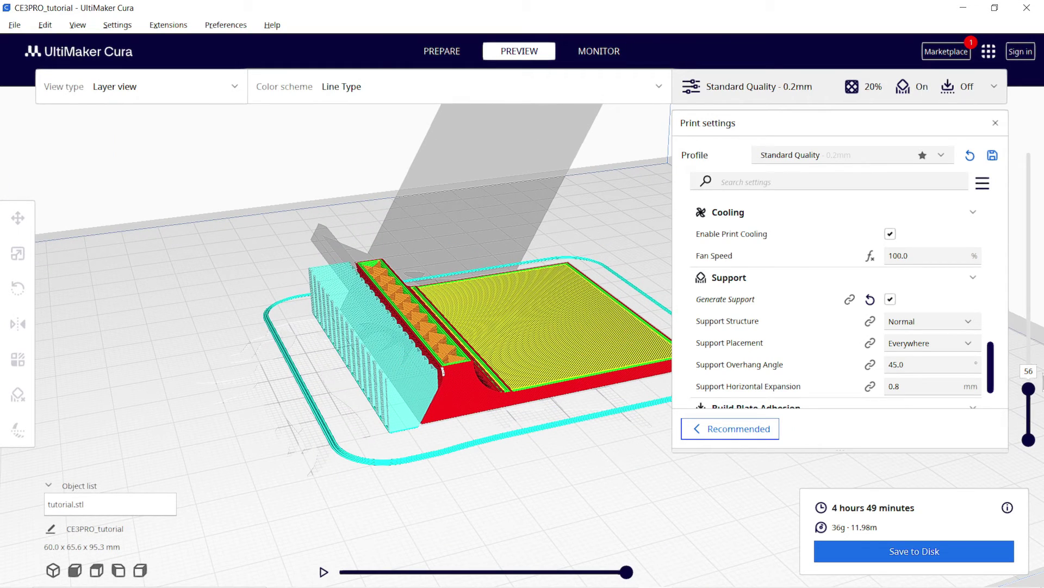
left_click_drag(1028, 388, 1028, 176)
Try a support overhang angle of 30° with a re-slice to inspect the supports under the stand's sloped back
double_click(910, 364)
type("3")
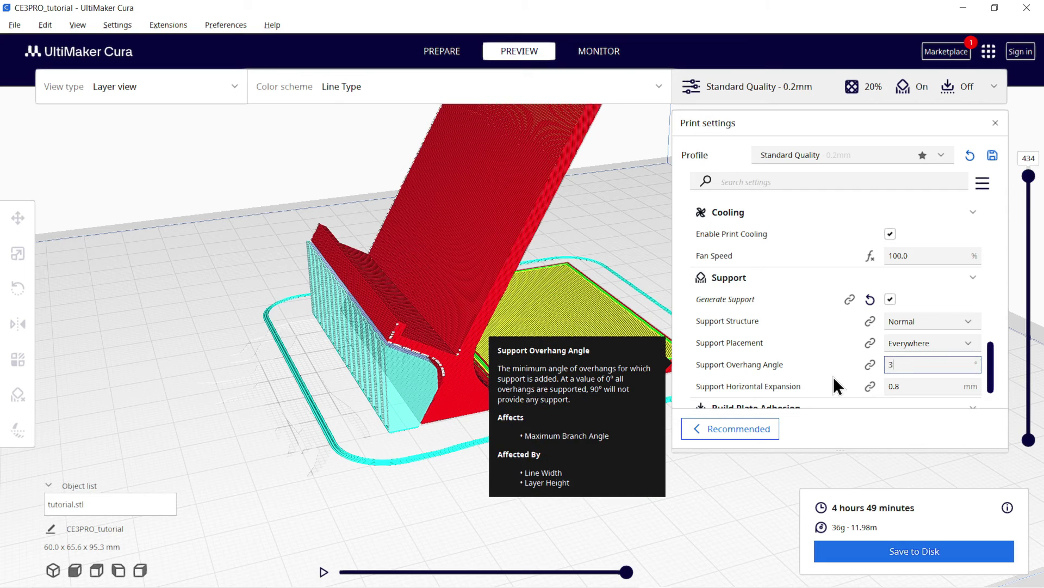
type("0")
left_click(931, 557)
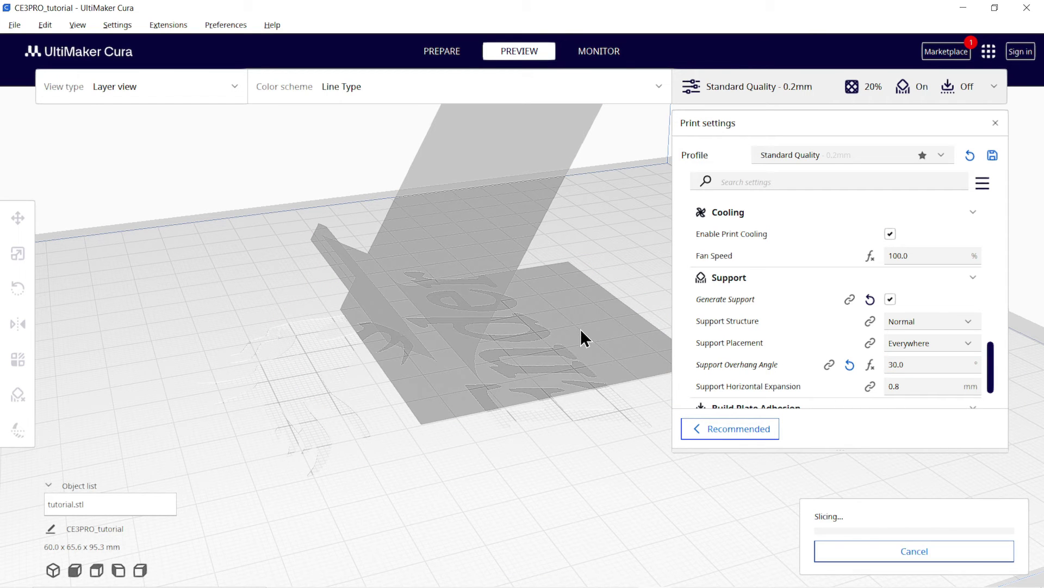
middle_click_drag(579, 328, 530, 340)
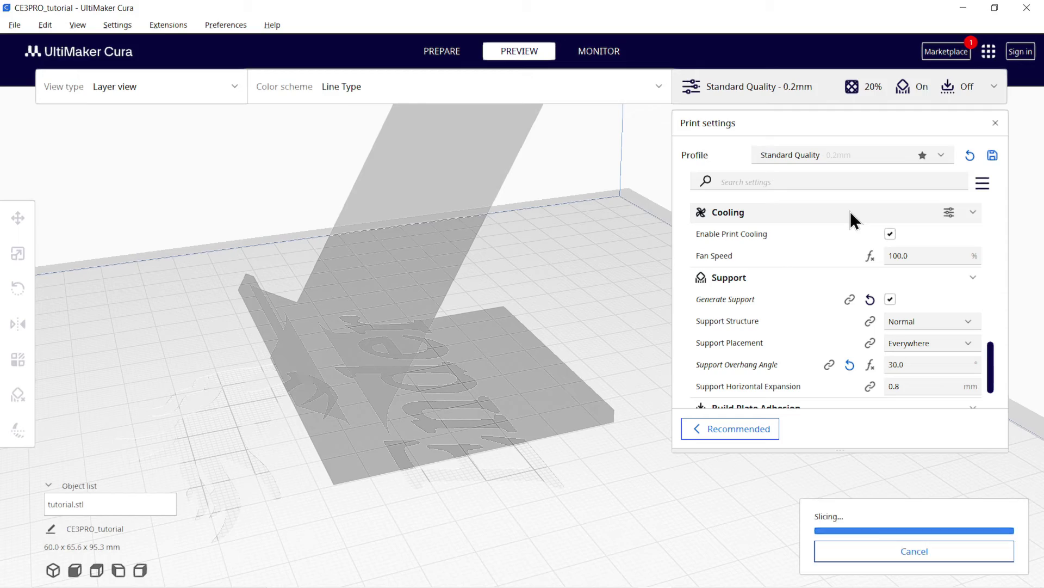
right_click_drag(550, 227, 489, 350)
Try the Tree support structure with a re-slice to inspect the branches around the stand, and disable support generation
left_click(929, 322)
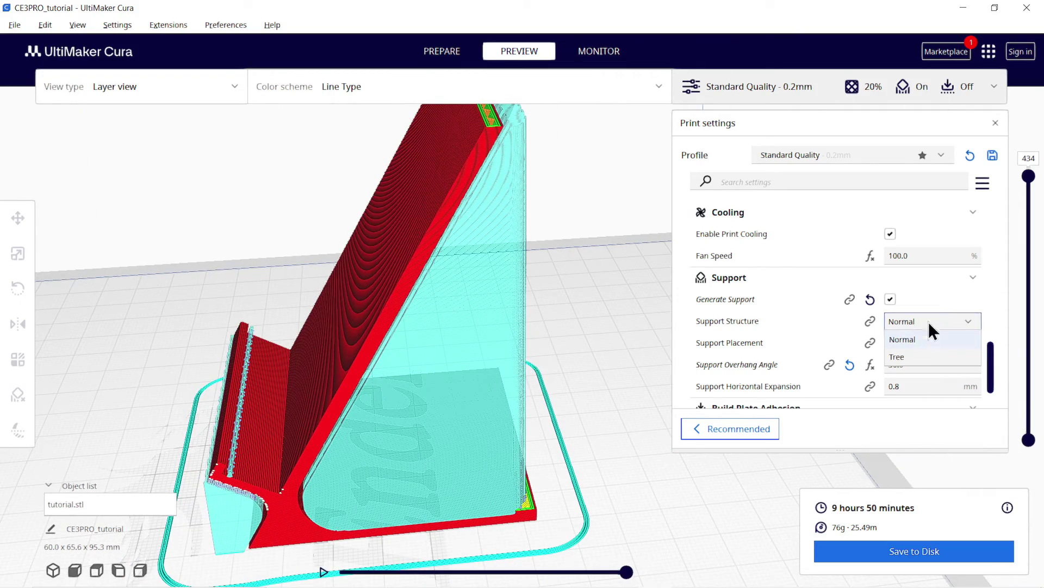
left_click(914, 352)
left_click(927, 548)
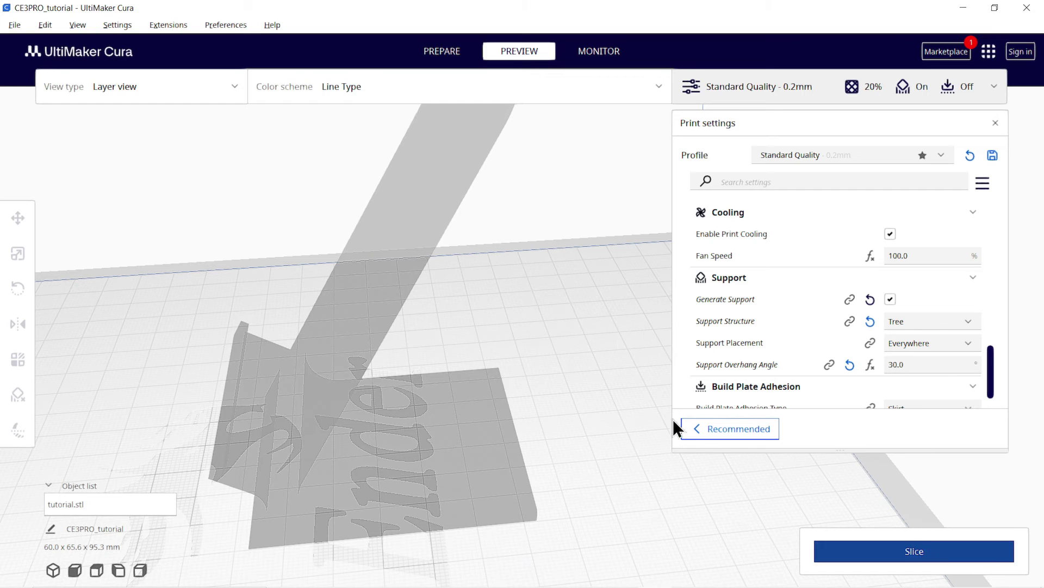
right_click_drag(527, 275, 574, 223)
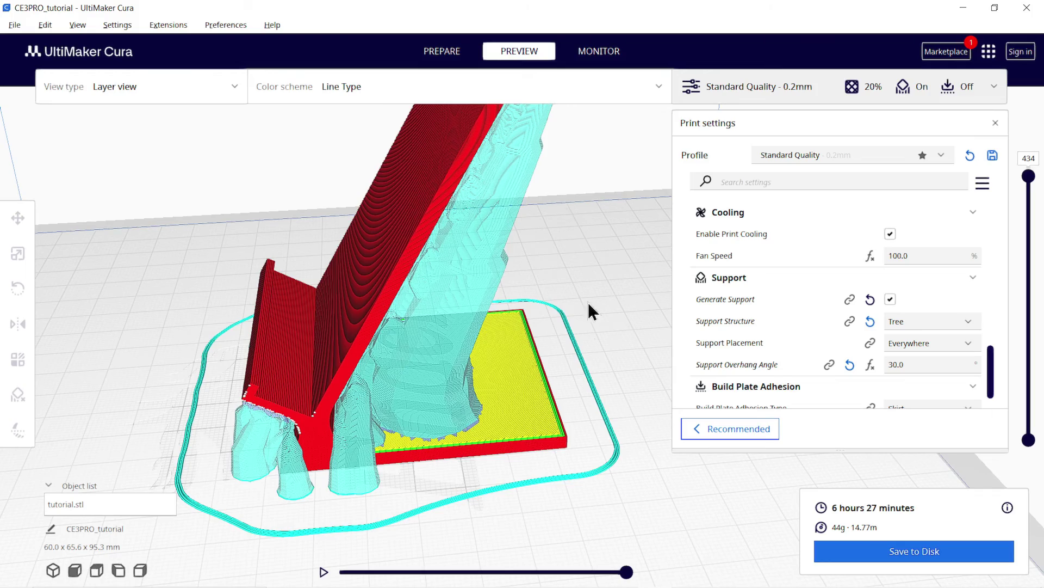
right_click_drag(589, 302, 497, 250)
scroll(490, 326, "up", 5)
scroll(492, 374, "down", 5)
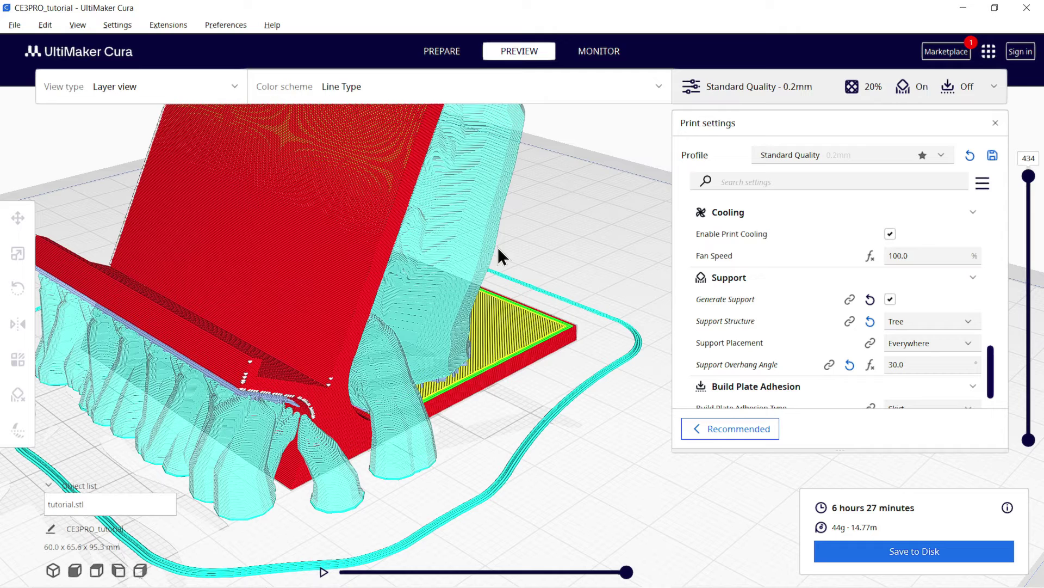
left_click(890, 299)
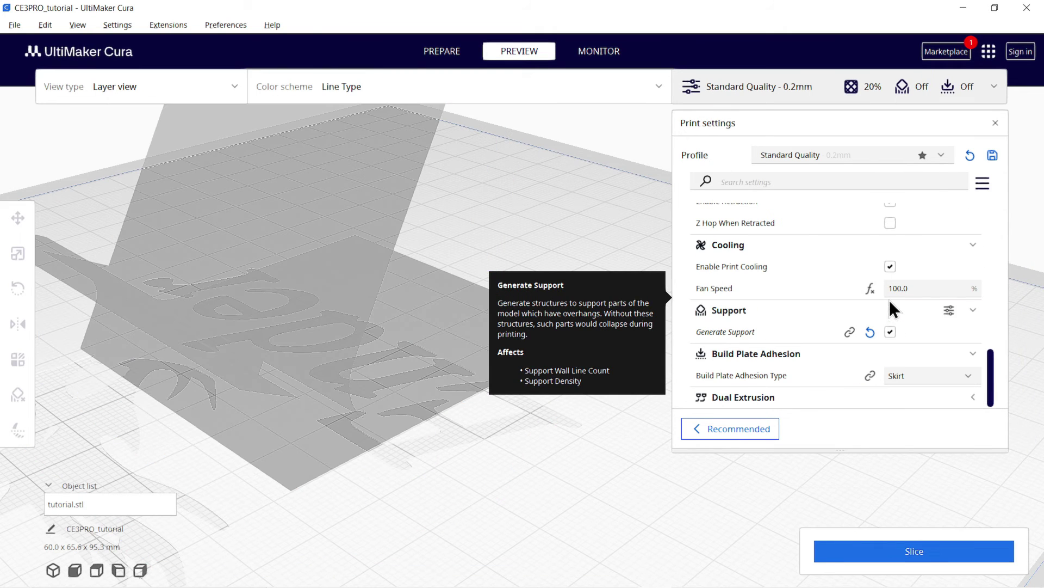
Try Brim as the build plate adhesion type with a re-slice to inspect the brim around the stand's base
left_click(907, 377)
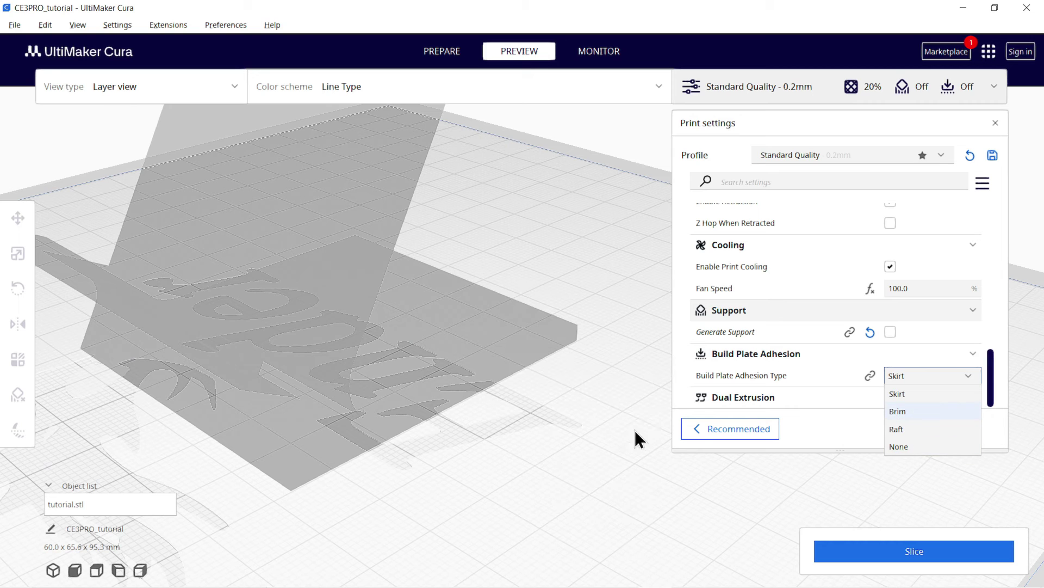
left_click(903, 411)
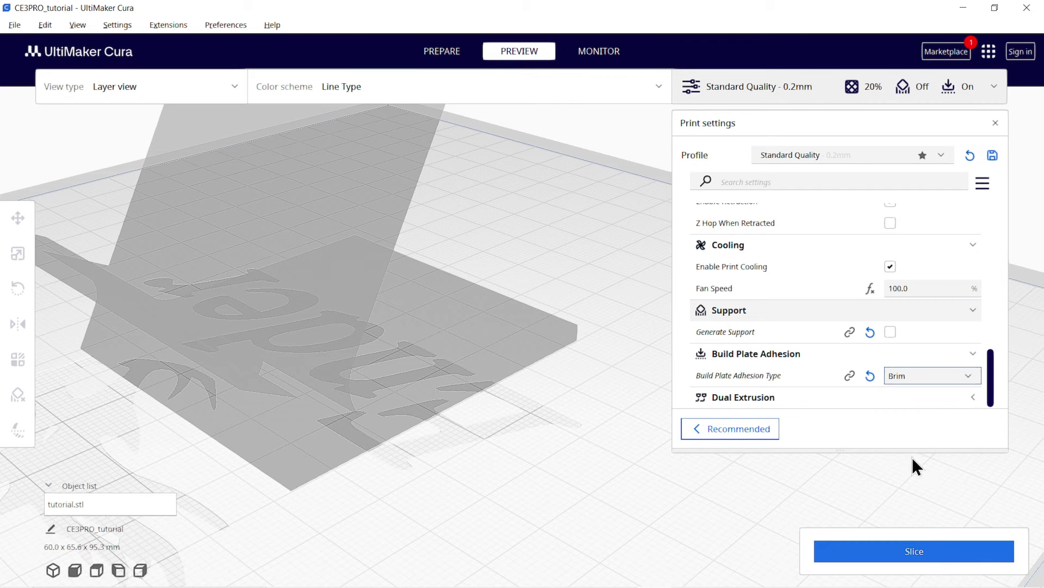
left_click(922, 546)
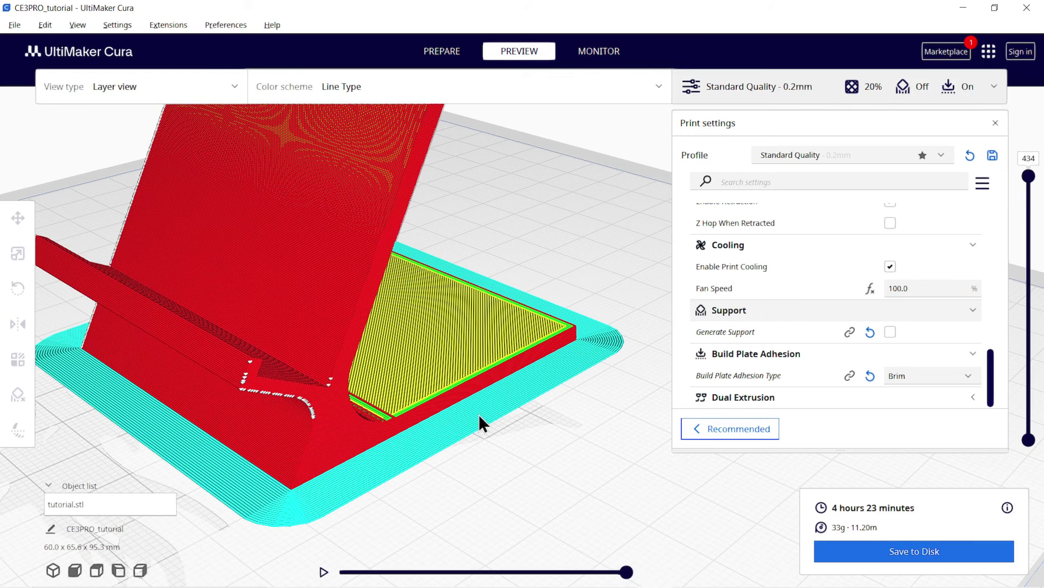
right_click_drag(478, 432, 834, 404)
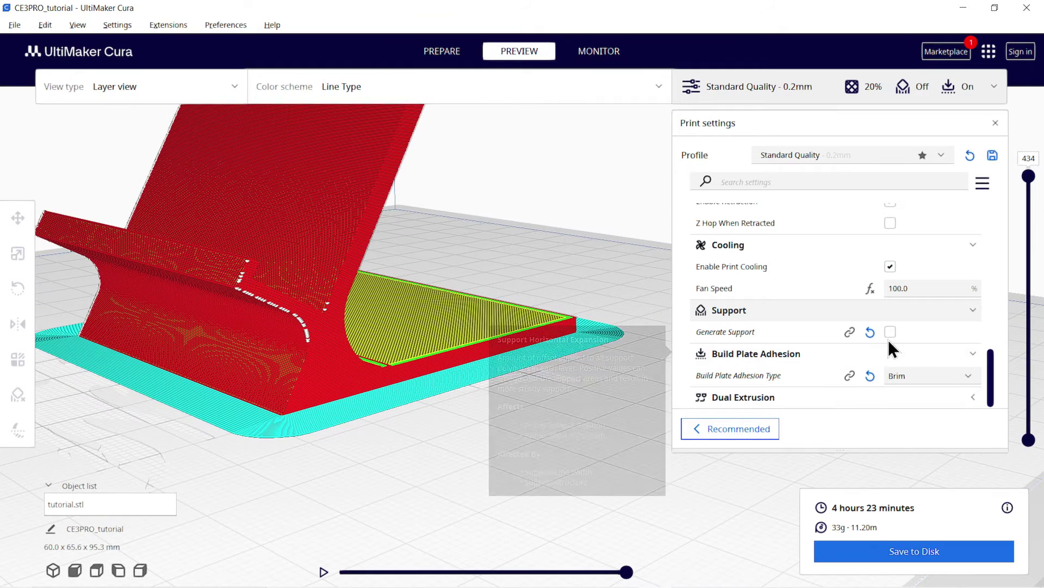
Set the build plate adhesion type to None
left_click(902, 375)
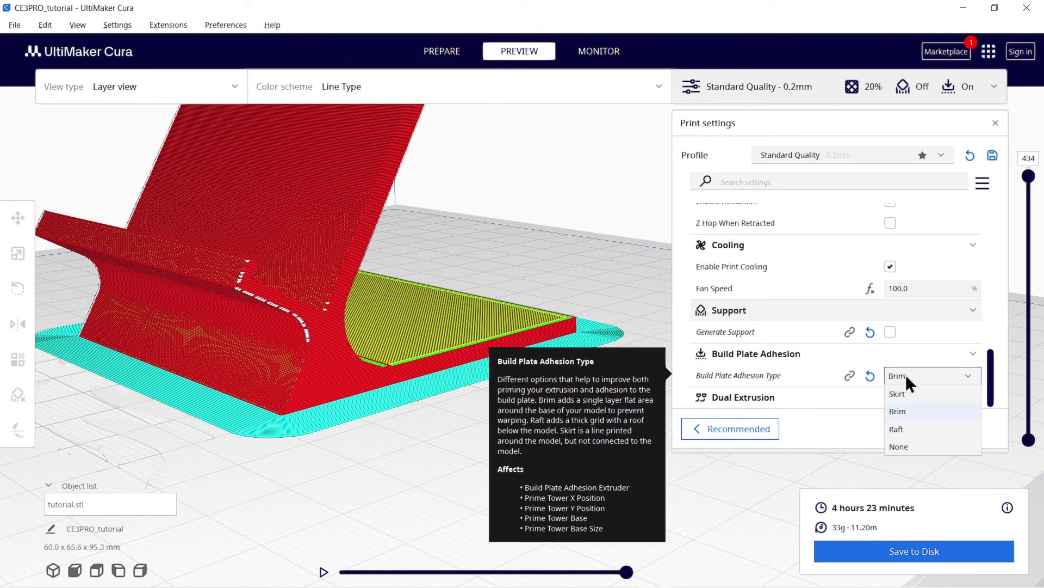
left_click(916, 448)
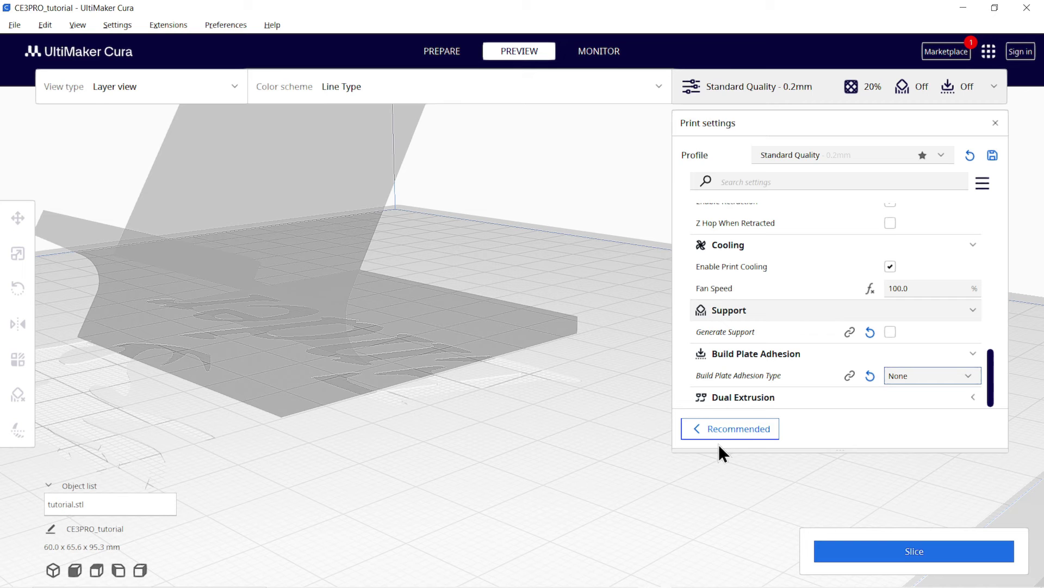
scroll(507, 308, "down", 3)
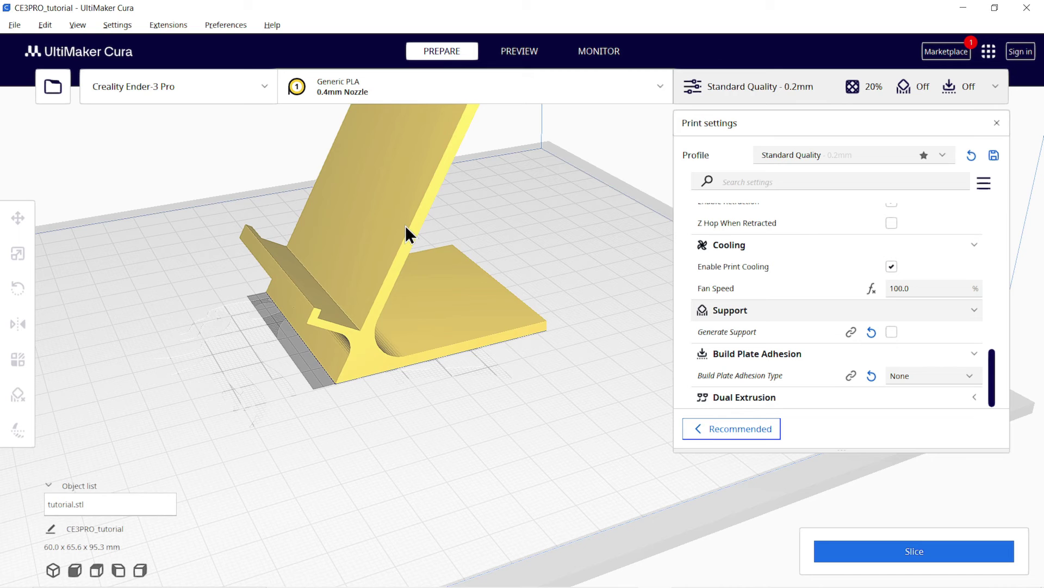
Rotate the phone stand 90° on the build plate so that it lies on its side
left_click(425, 208)
right_click_drag(425, 207, 235, 232)
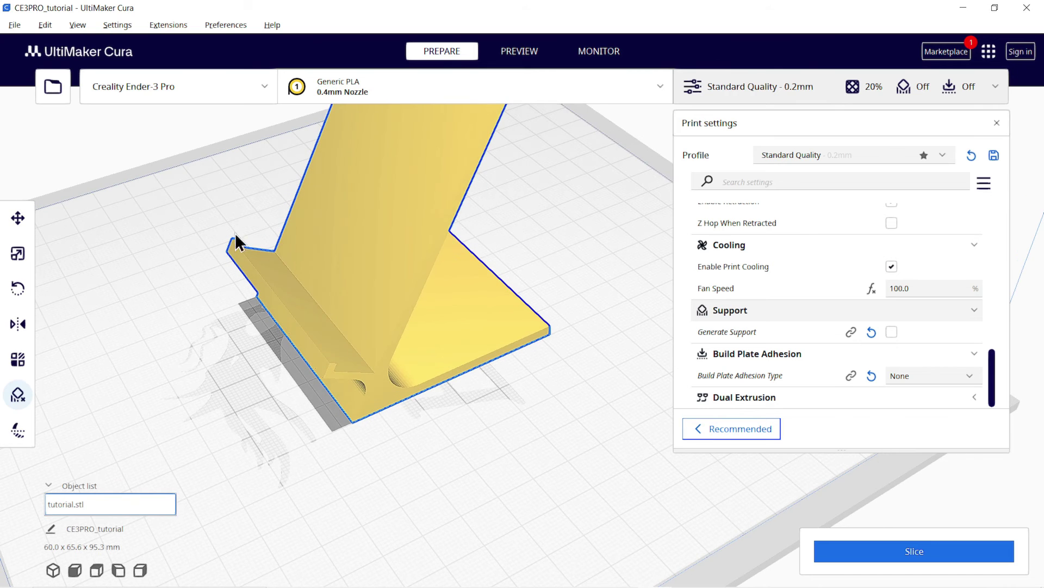
left_click(20, 289)
right_click_drag(341, 278, 384, 258)
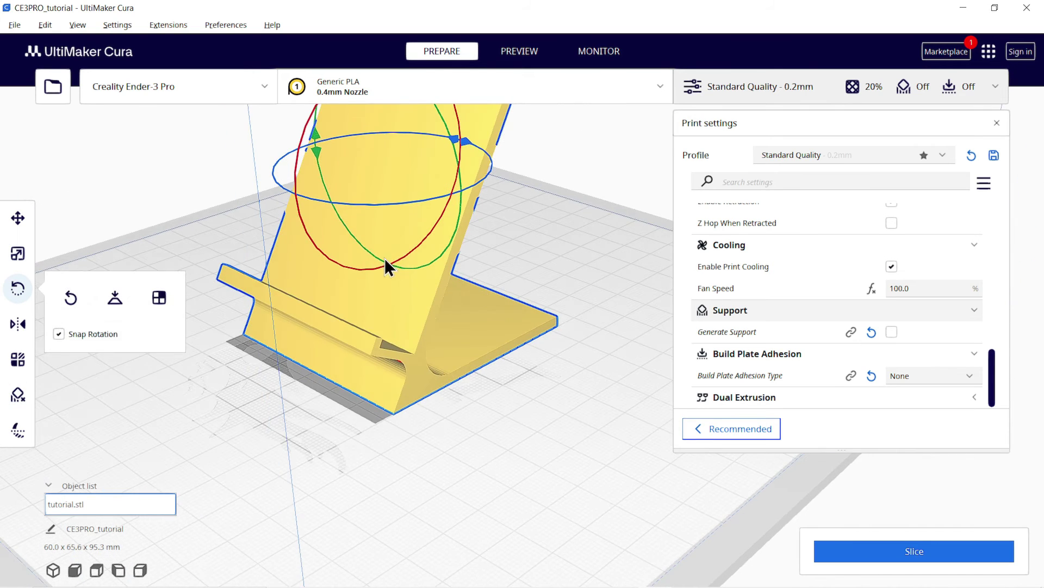
right_click_drag(472, 145, 479, 190)
left_click_drag(394, 125, 490, 351)
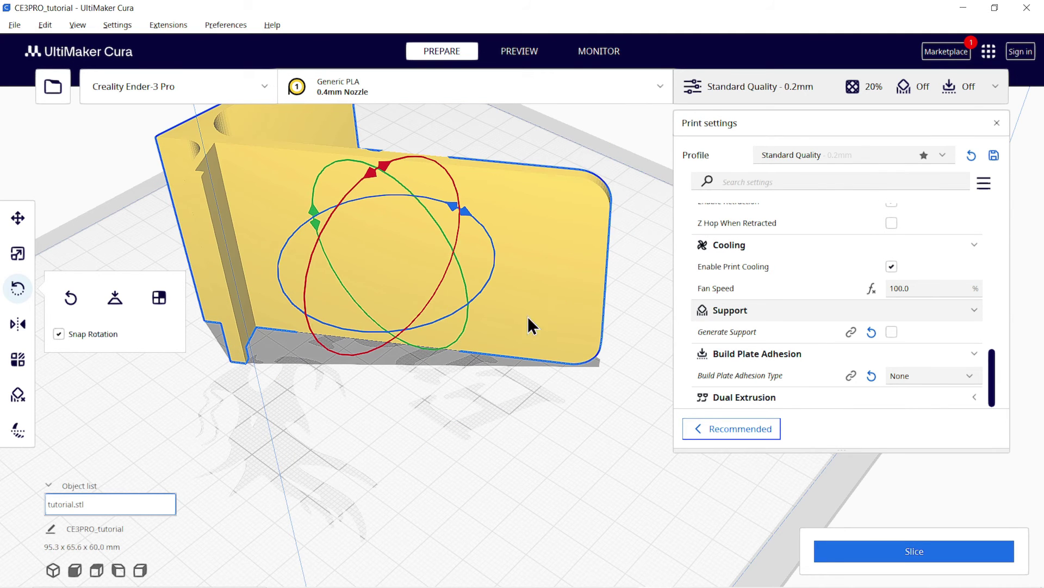
right_click_drag(527, 316, 467, 375)
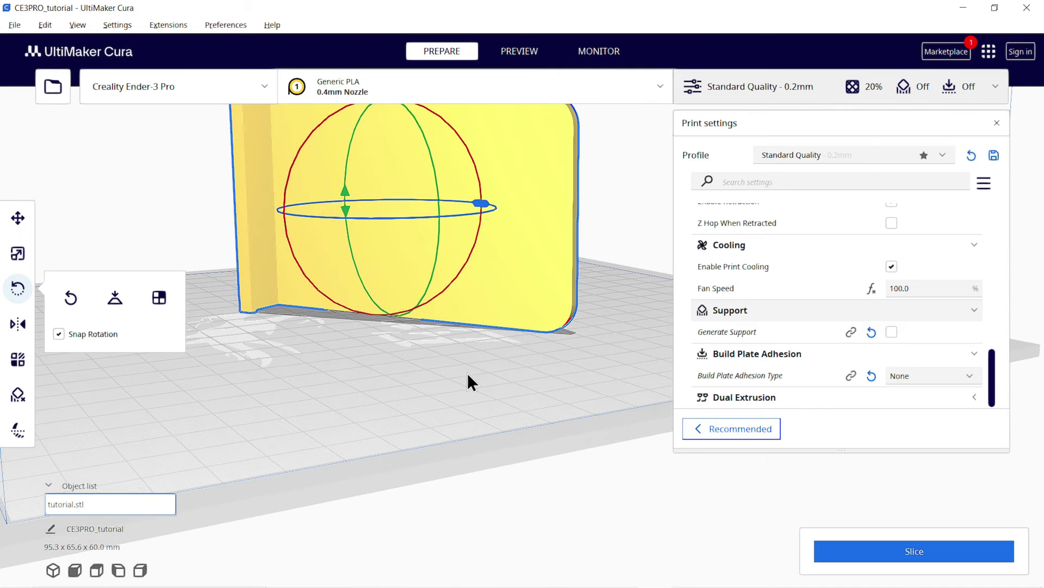
Slice the rotated phone stand and preview its layers up to layer 171 with the model deselected
left_click(864, 550)
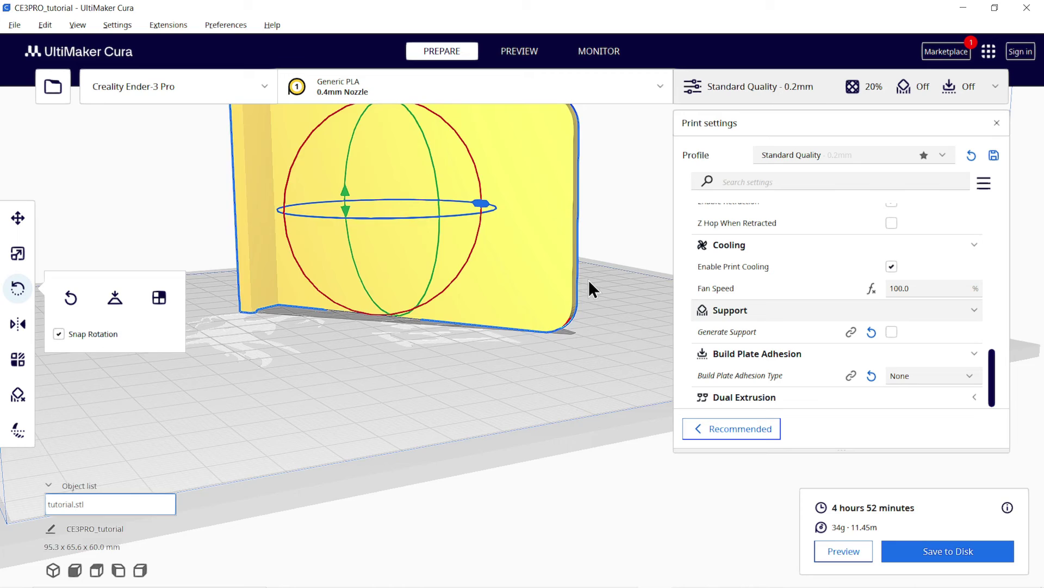
right_click_drag(589, 280, 398, 264)
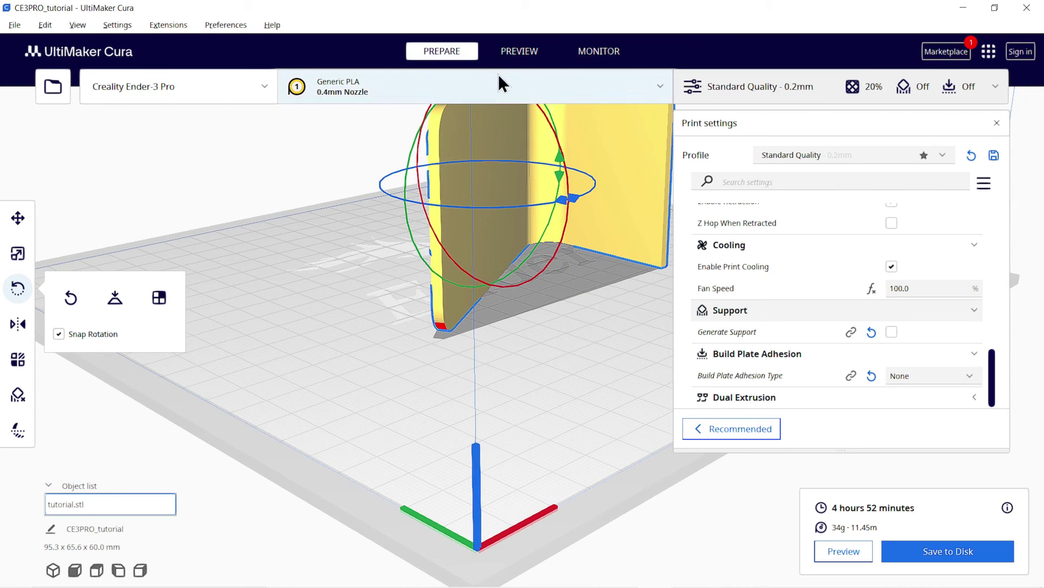
left_click(519, 50)
right_click_drag(495, 164, 505, 374)
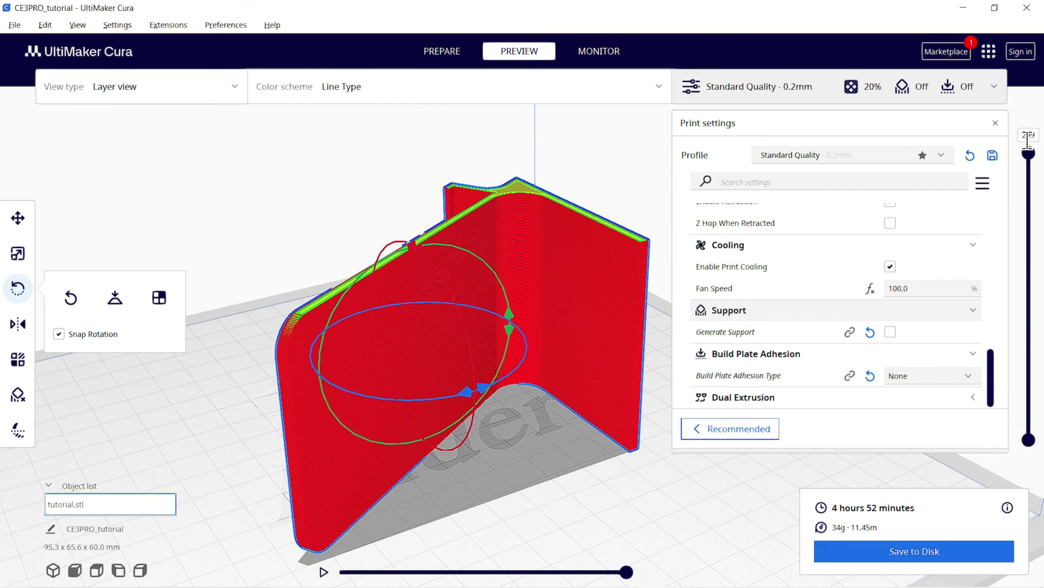
left_click_drag(1034, 158, 1028, 266)
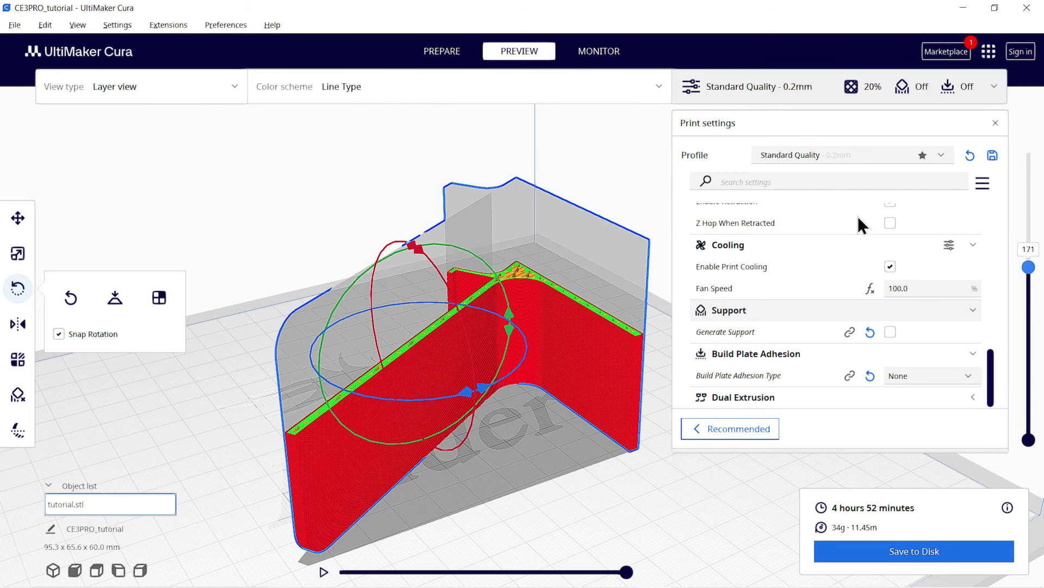
left_click(138, 208)
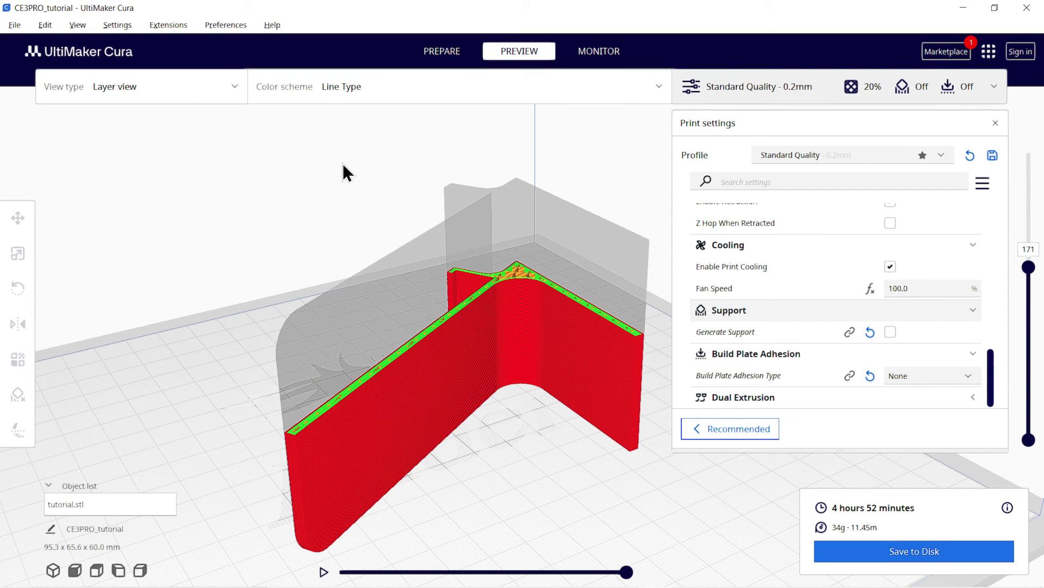
Play the nozzle path simulation from layer 171 and examine how the walls and infill are printed
left_click(326, 573)
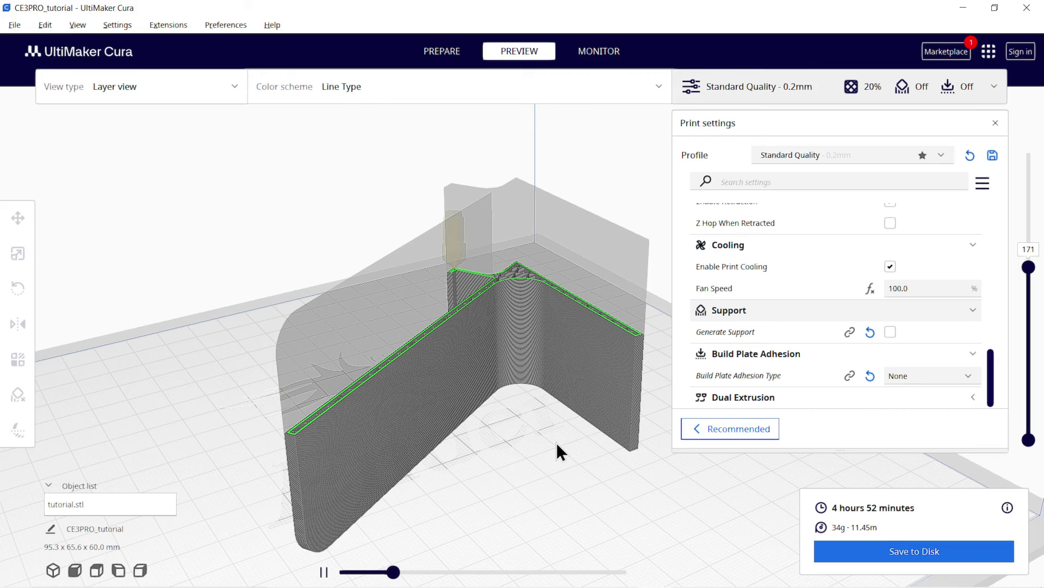
scroll(555, 425, "up", 6)
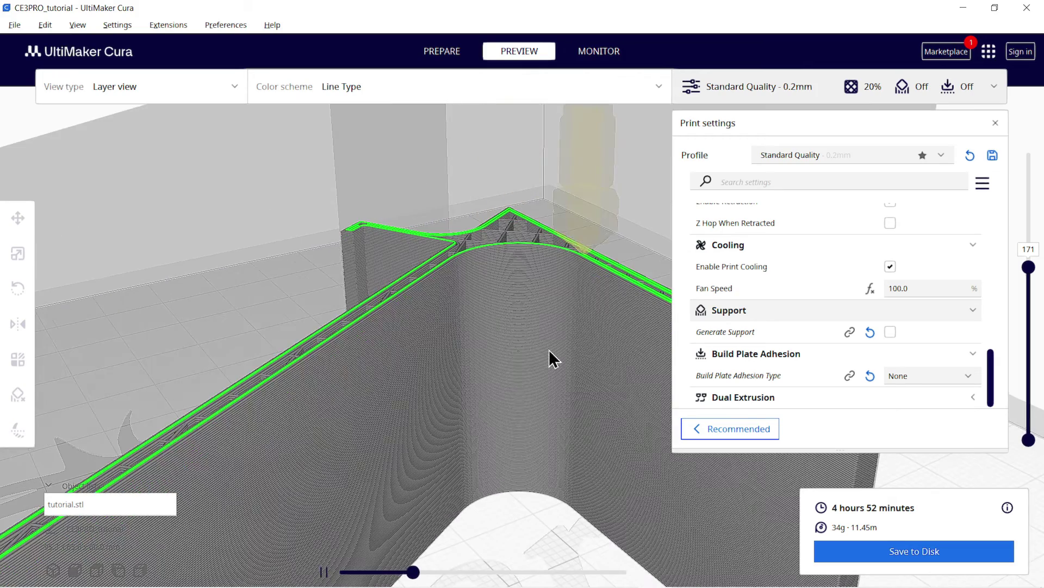
mouse_move(550, 349)
middle_mouse_down()
mouse_move(485, 351)
mouse_move(549, 331)
middle_mouse_up()
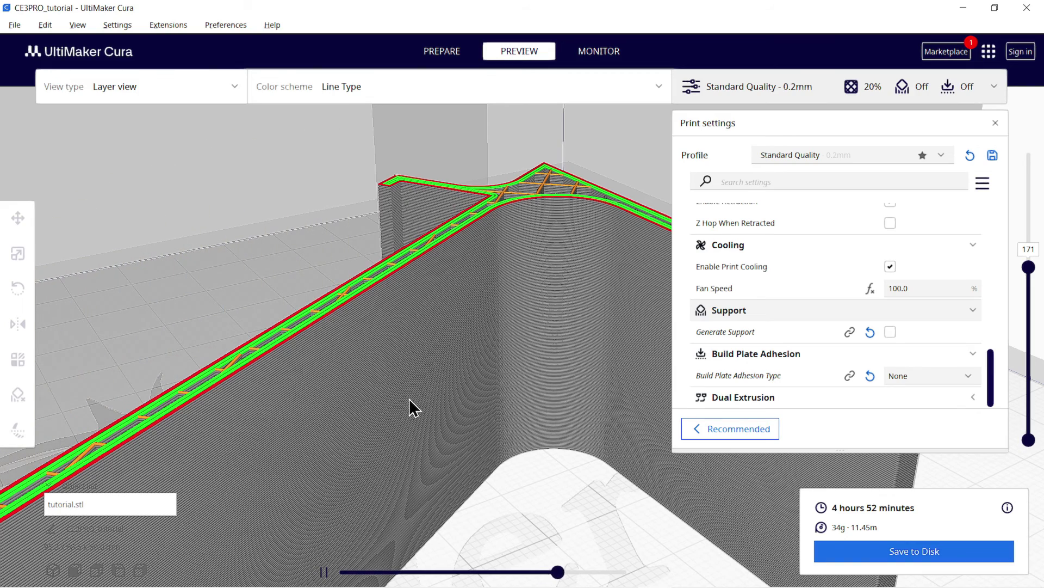
scroll(409, 398, "down", 5)
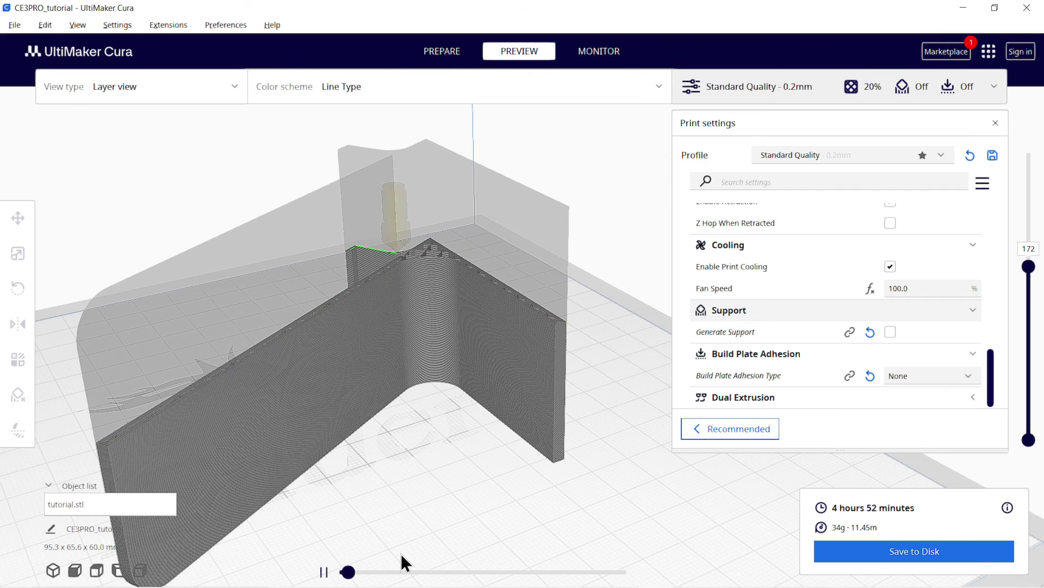
scroll(424, 334, "down", 2)
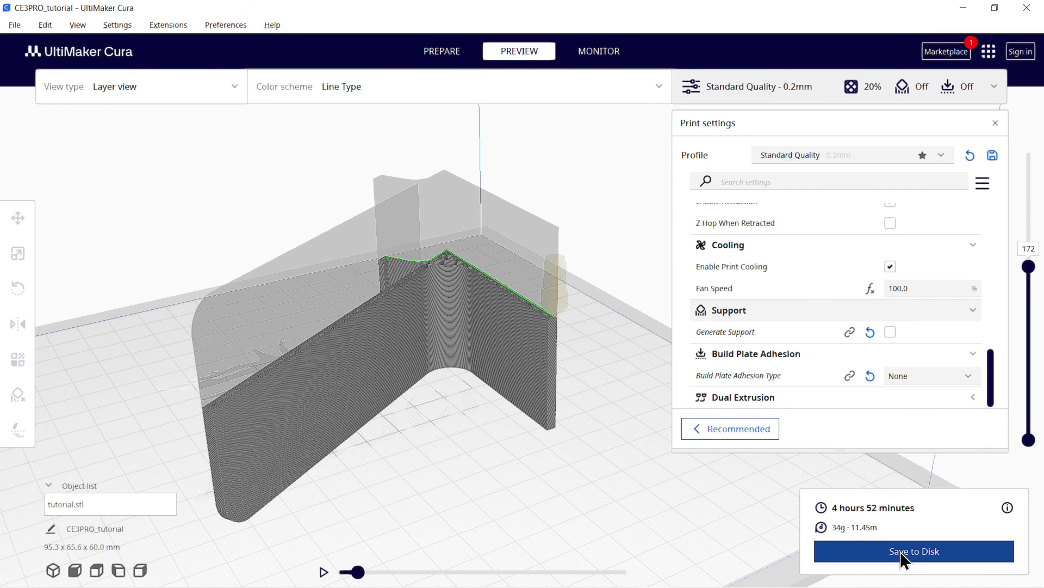